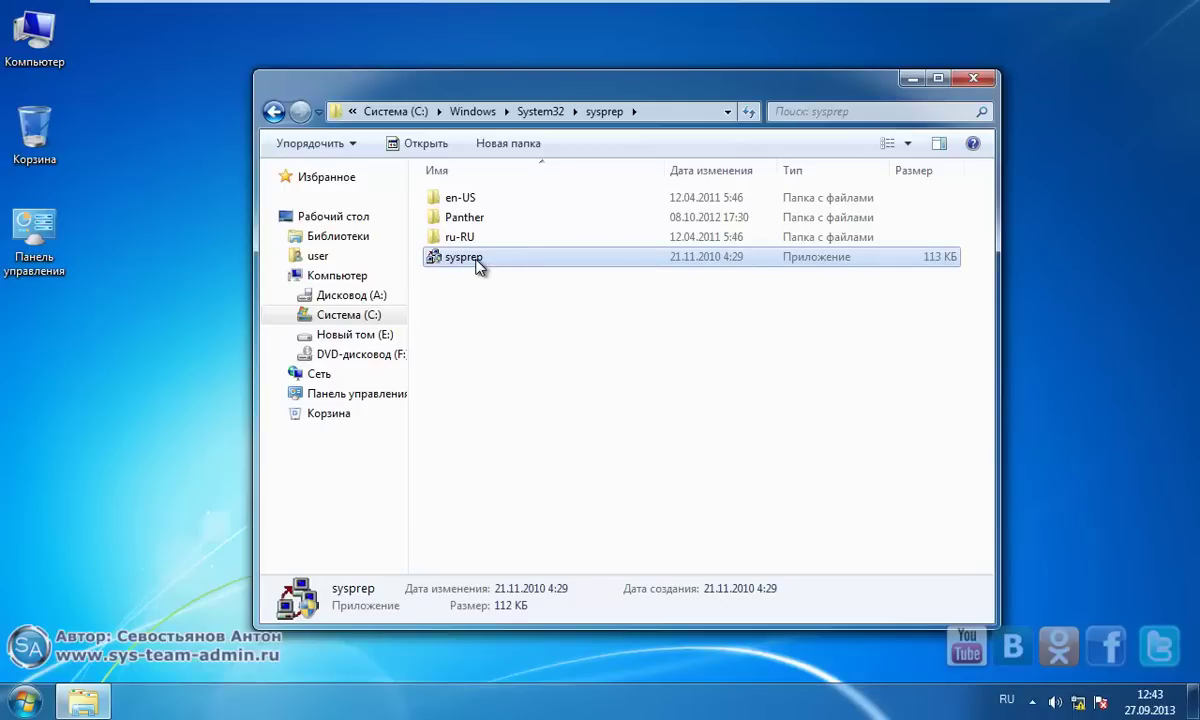
# Run sysprep from the System32 folder as administrator and shift its dialog slightly lower
pyautogui.rightClick(477, 260)
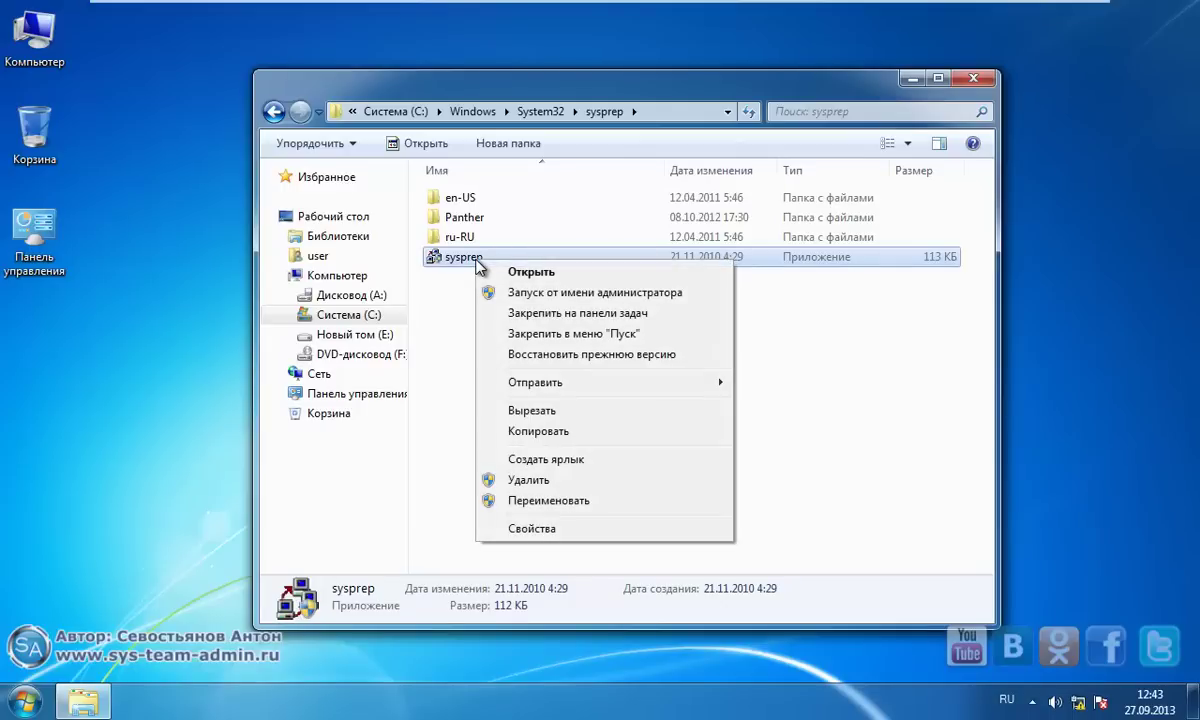
pyautogui.click(586, 293)
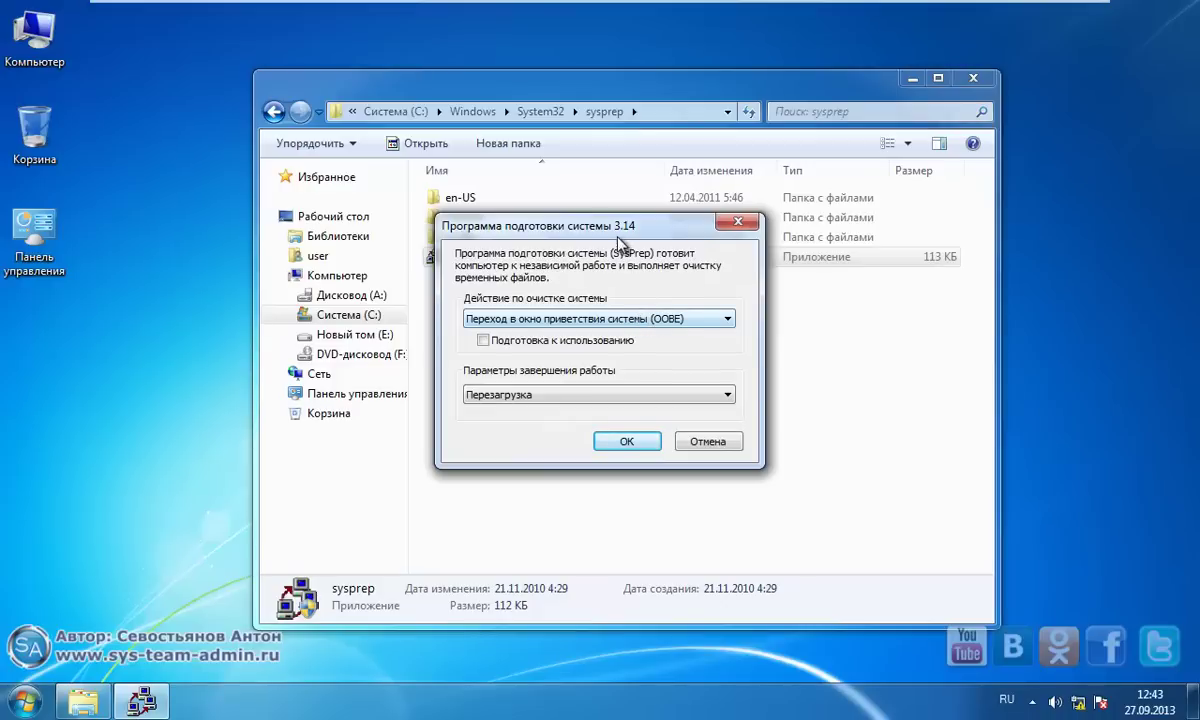
pyautogui.moveTo(618, 233); pyautogui.dragTo(634, 261)
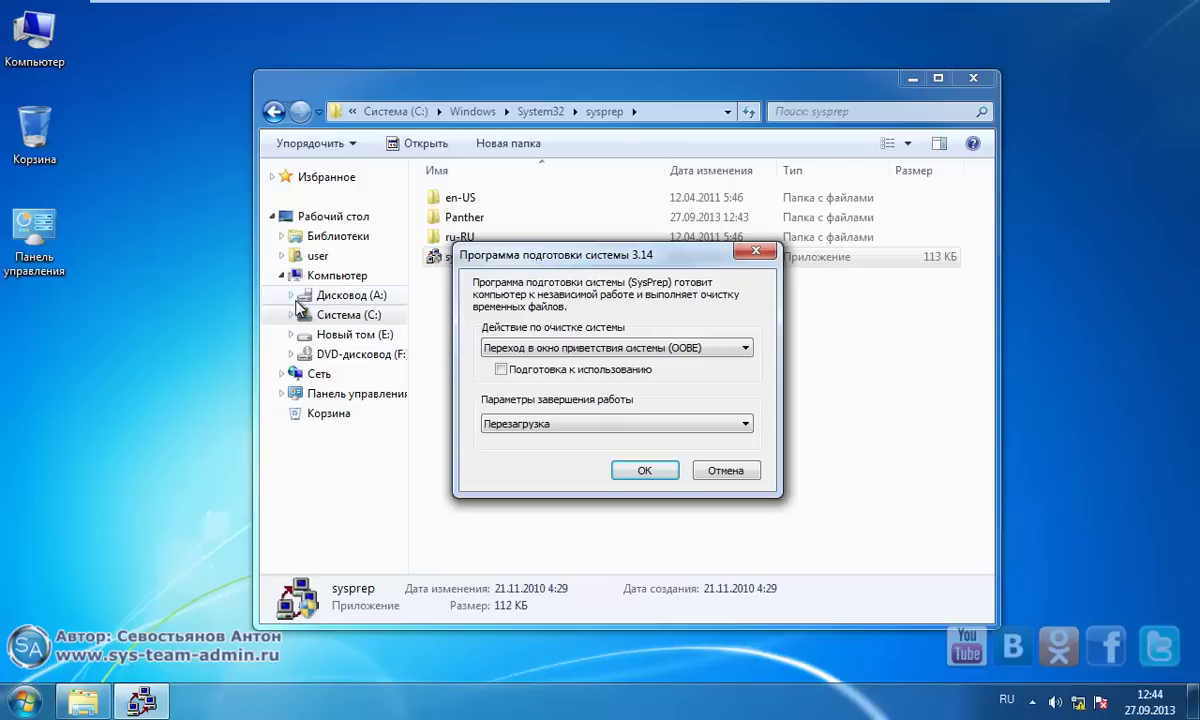
# Create a text document named Проверка on the desktop and place it below the Панель управления icon
pyautogui.rightClick(73, 347)
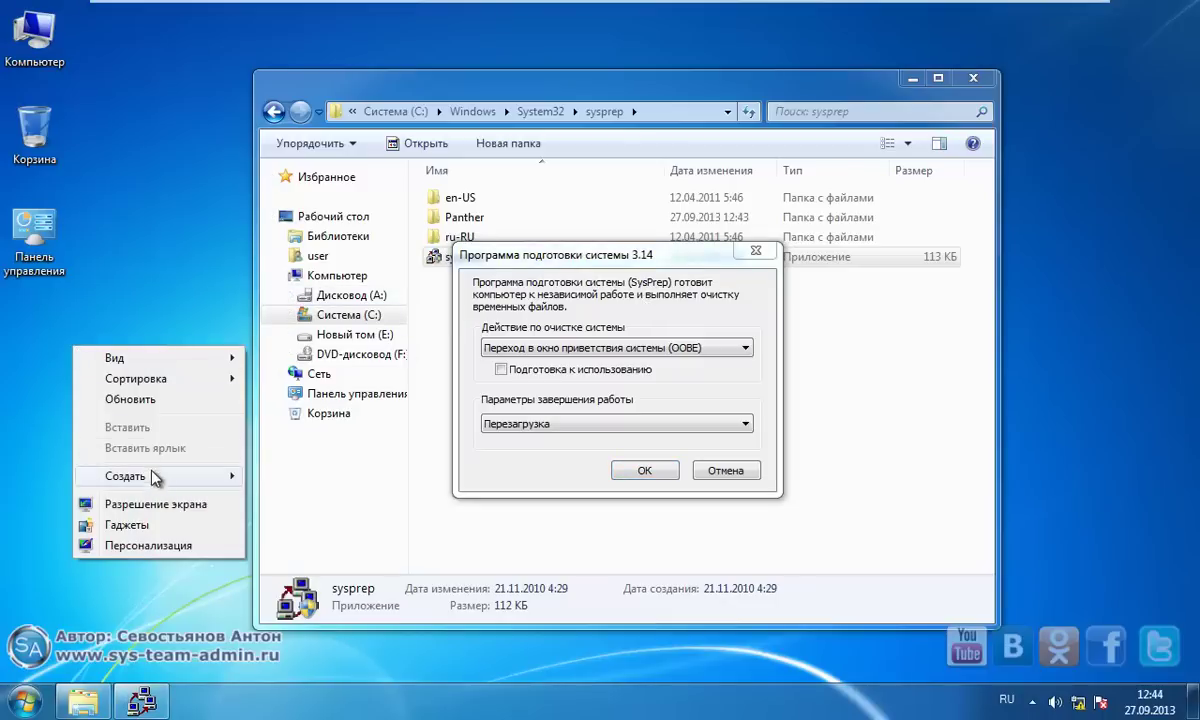
pyautogui.moveTo(157, 478)
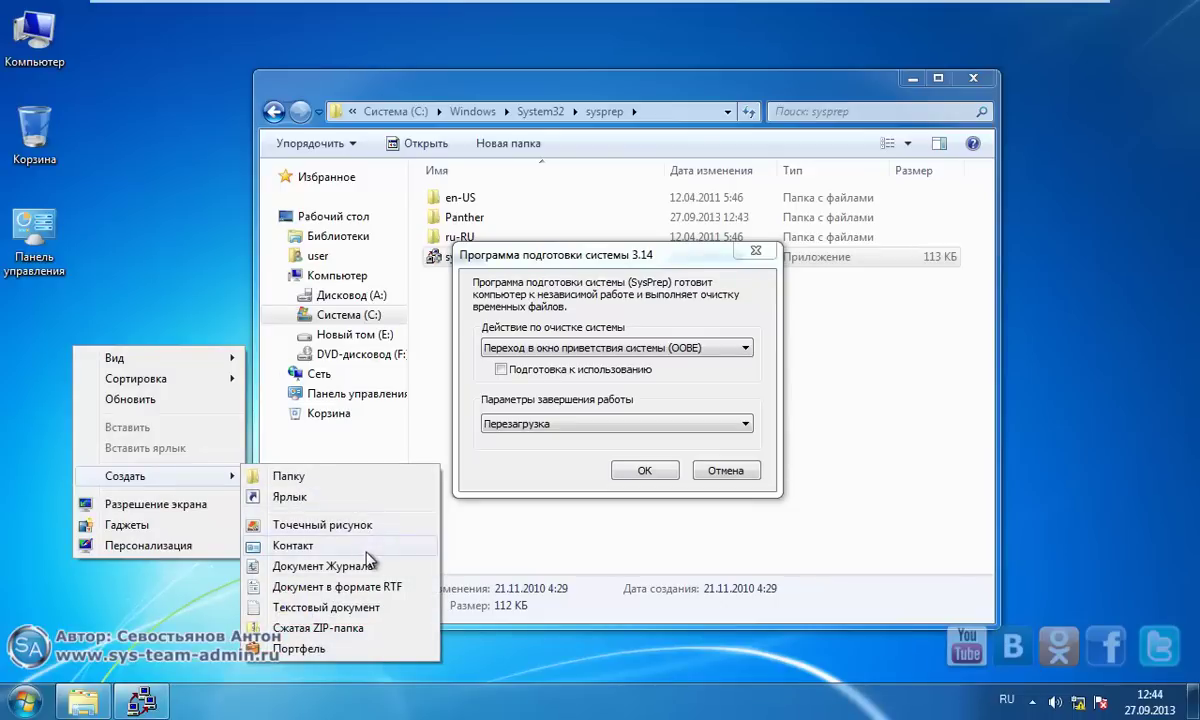
pyautogui.click(366, 608)
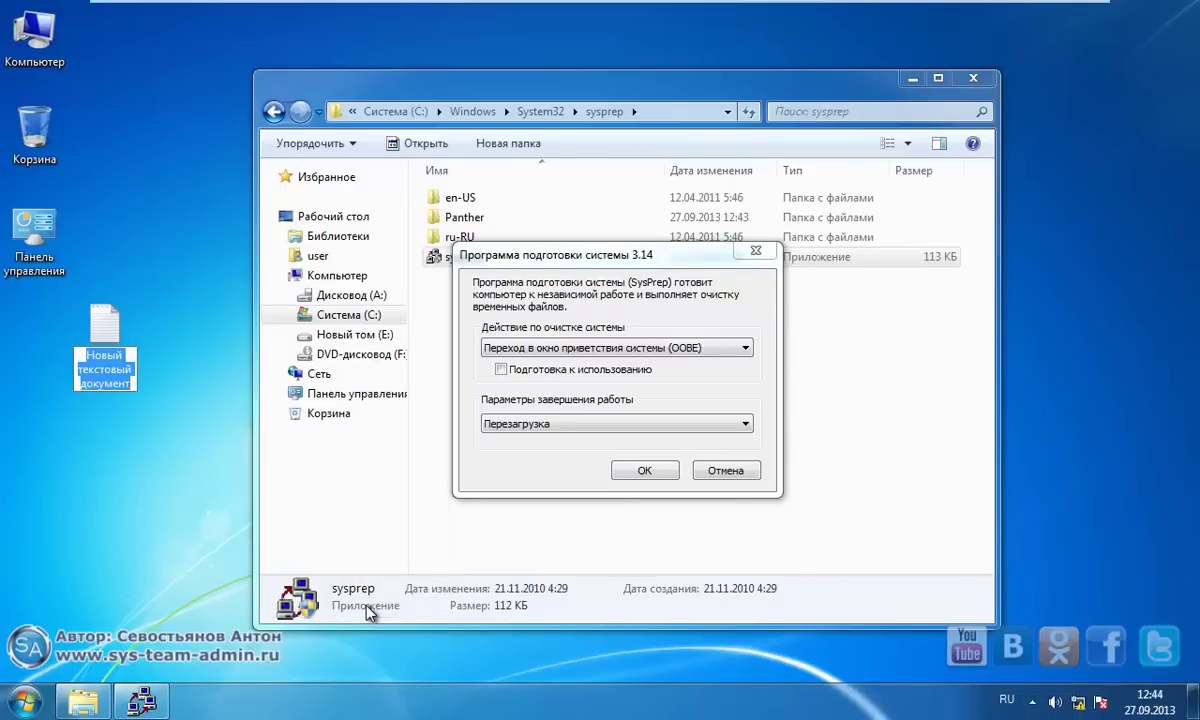
pyautogui.write('Проверка')
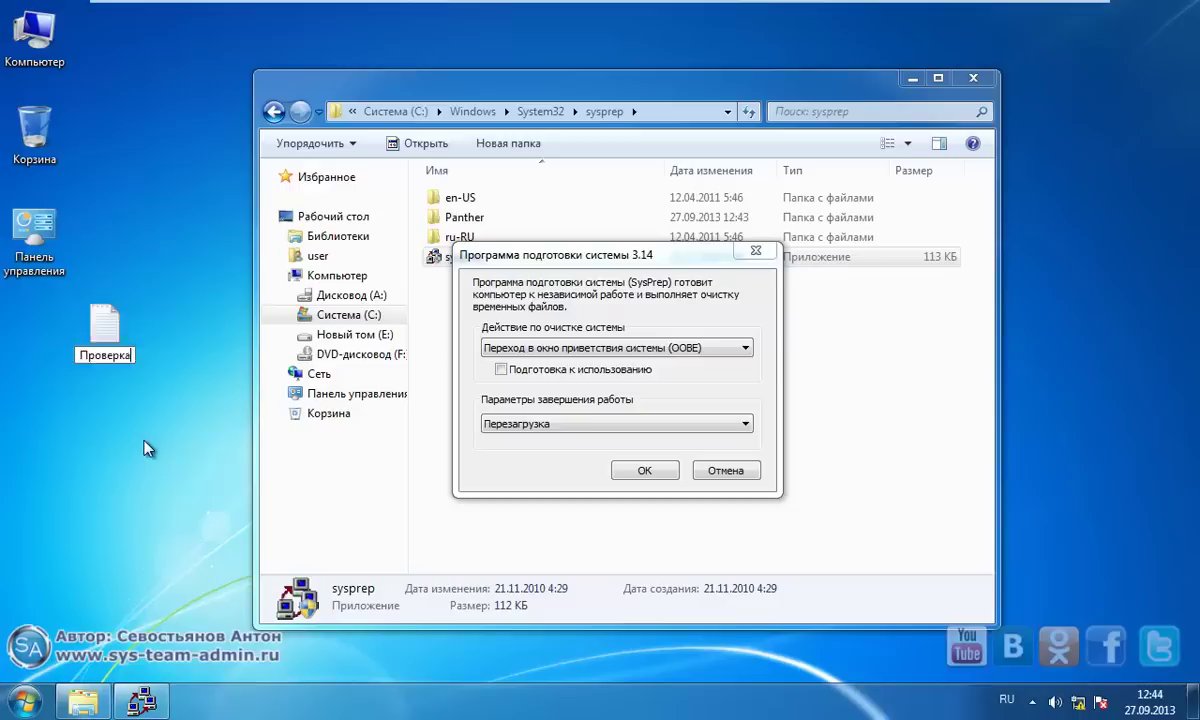
pyautogui.moveTo(105, 325); pyautogui.dragTo(57, 340)
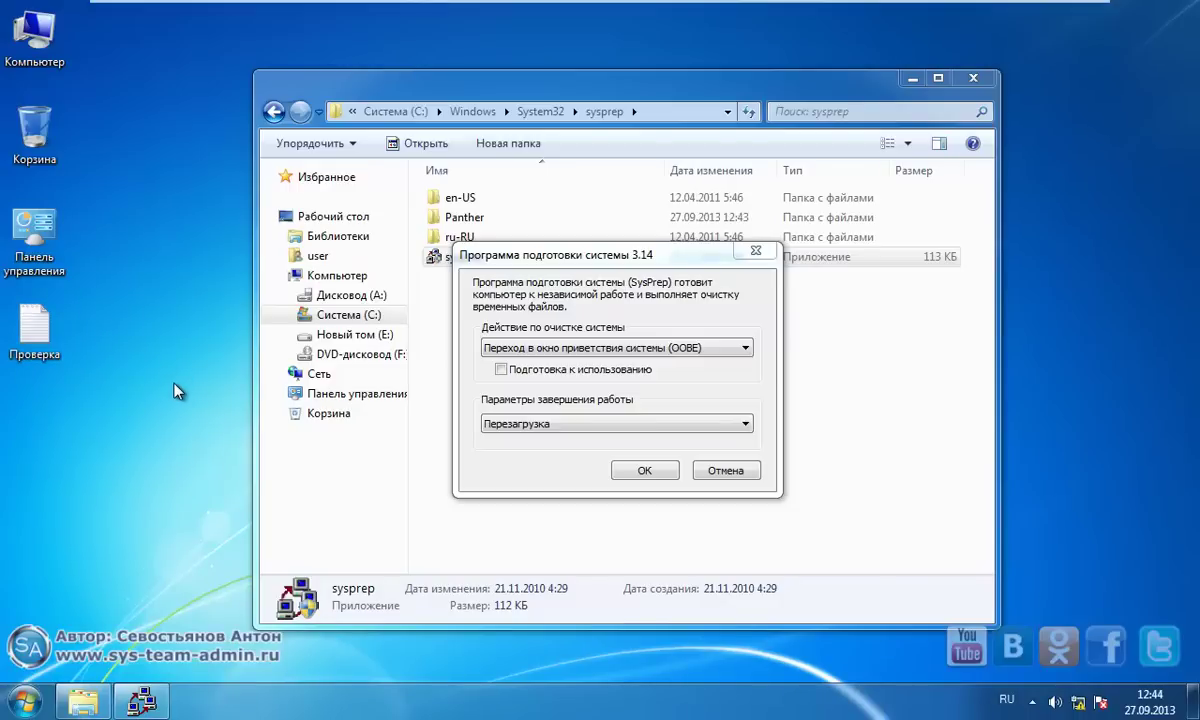
# Run Sysprep with Переход в окно приветствия системы (OOBE), Подготовка к использованию enabled and Завершение работы as the shutdown option
pyautogui.click(595, 348)
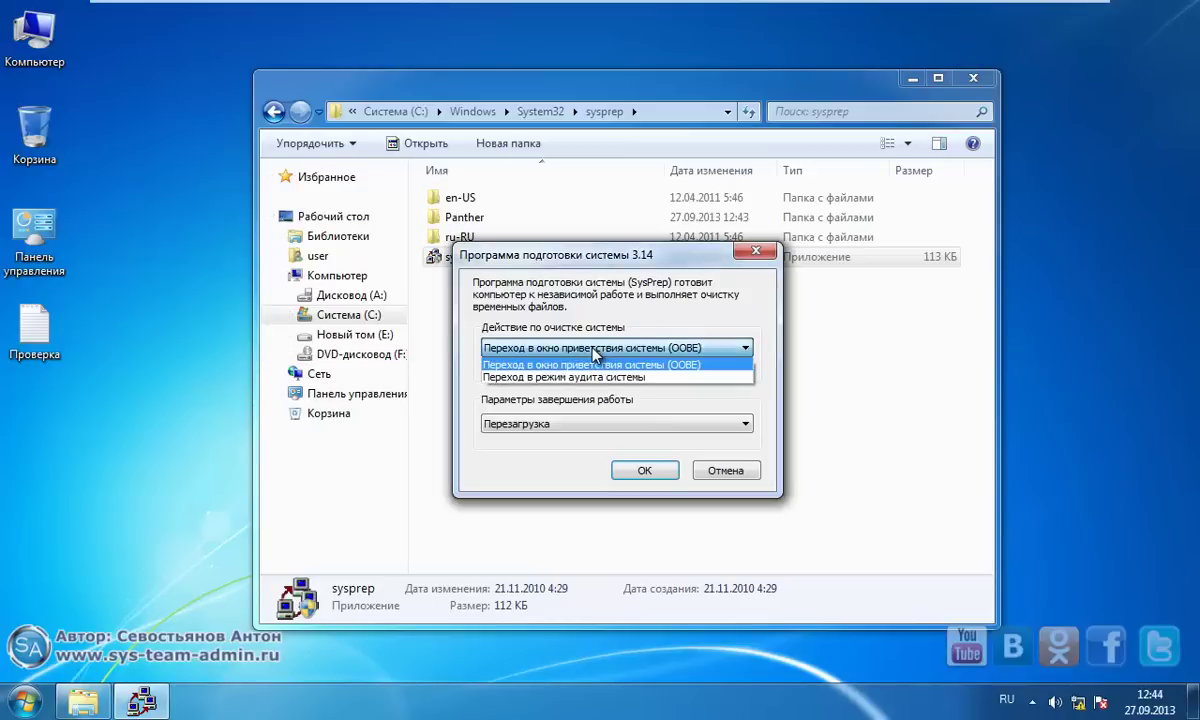
pyautogui.click(594, 364)
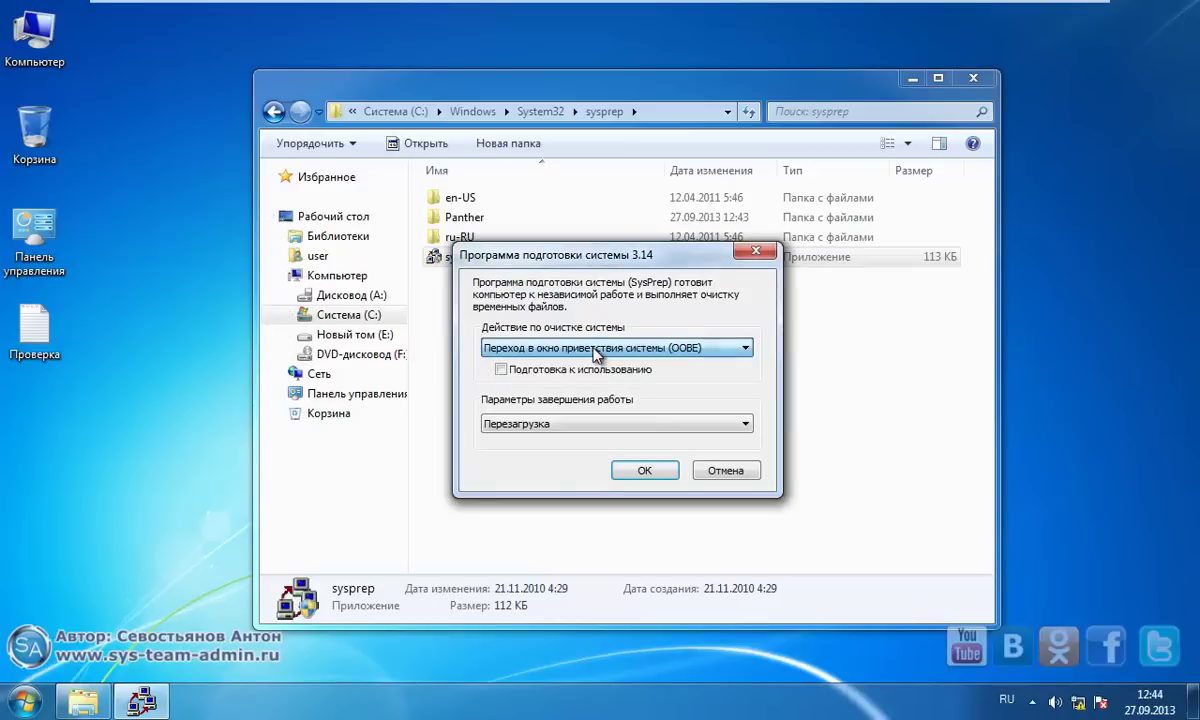
pyautogui.click(501, 370)
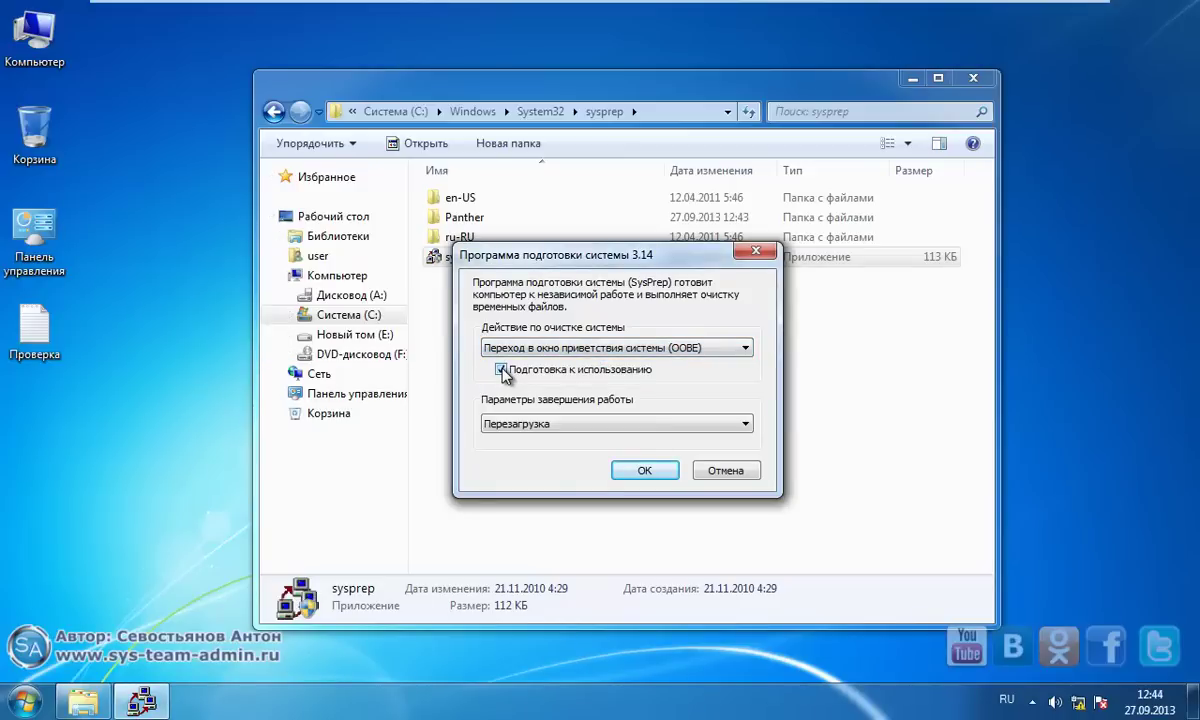
pyautogui.click(620, 424)
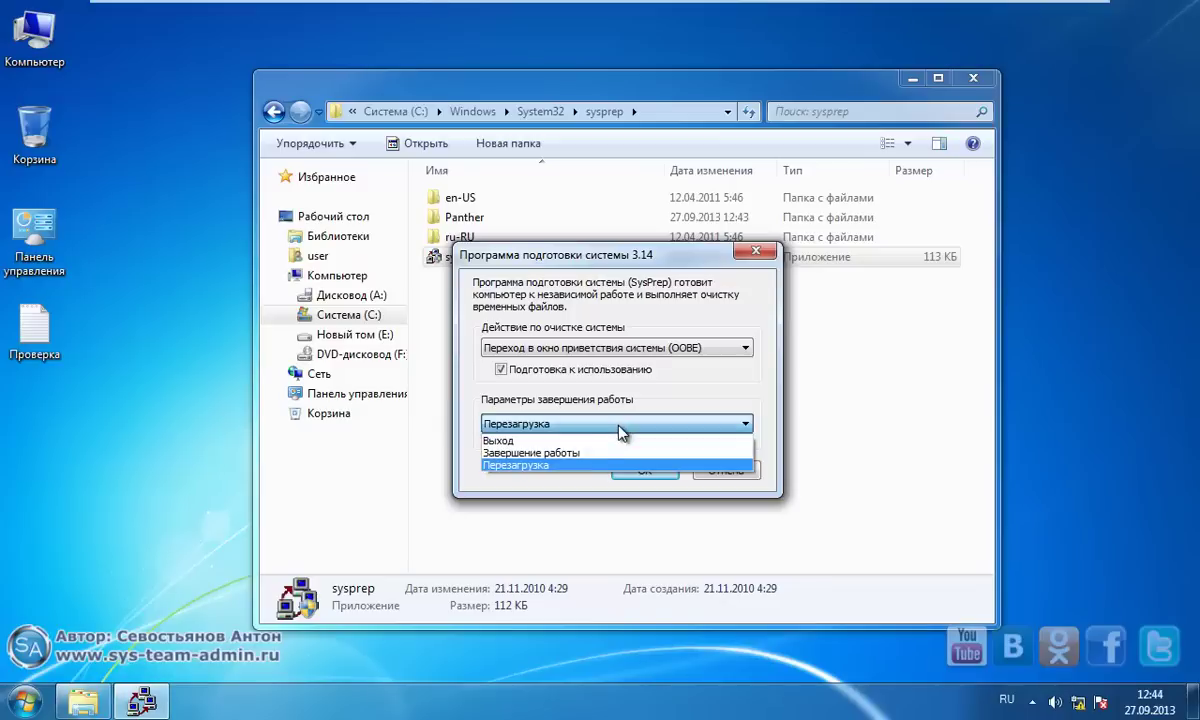
pyautogui.click(575, 454)
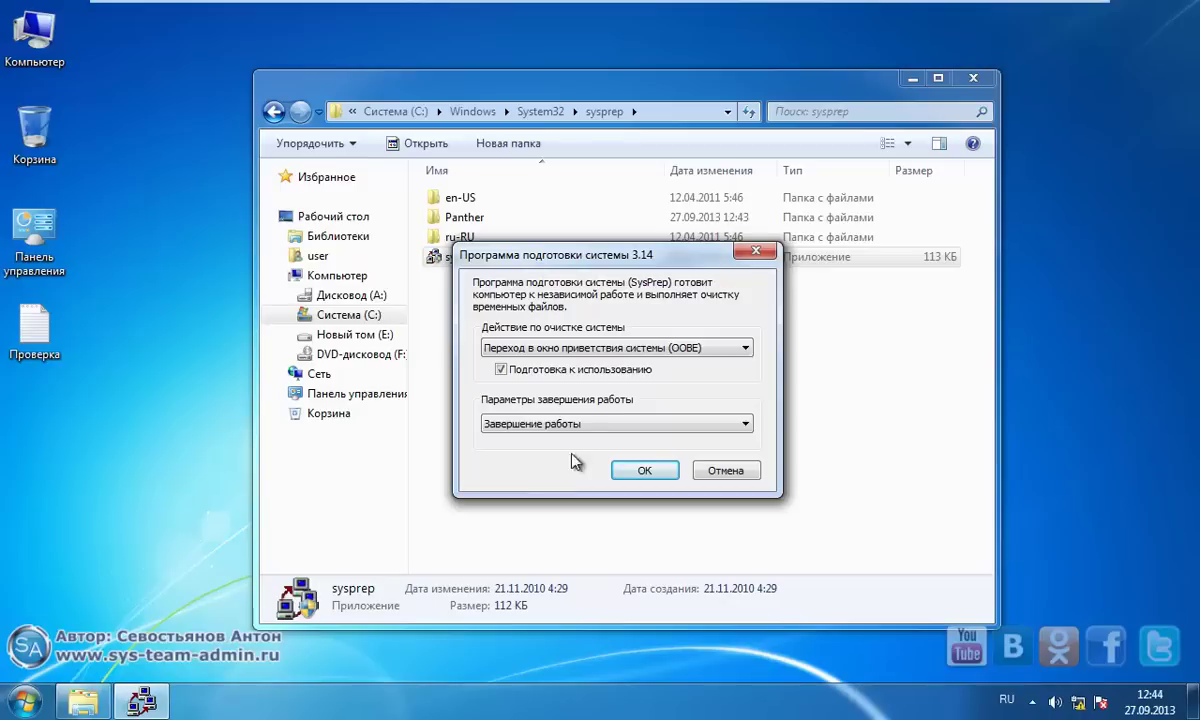
pyautogui.click(645, 472)
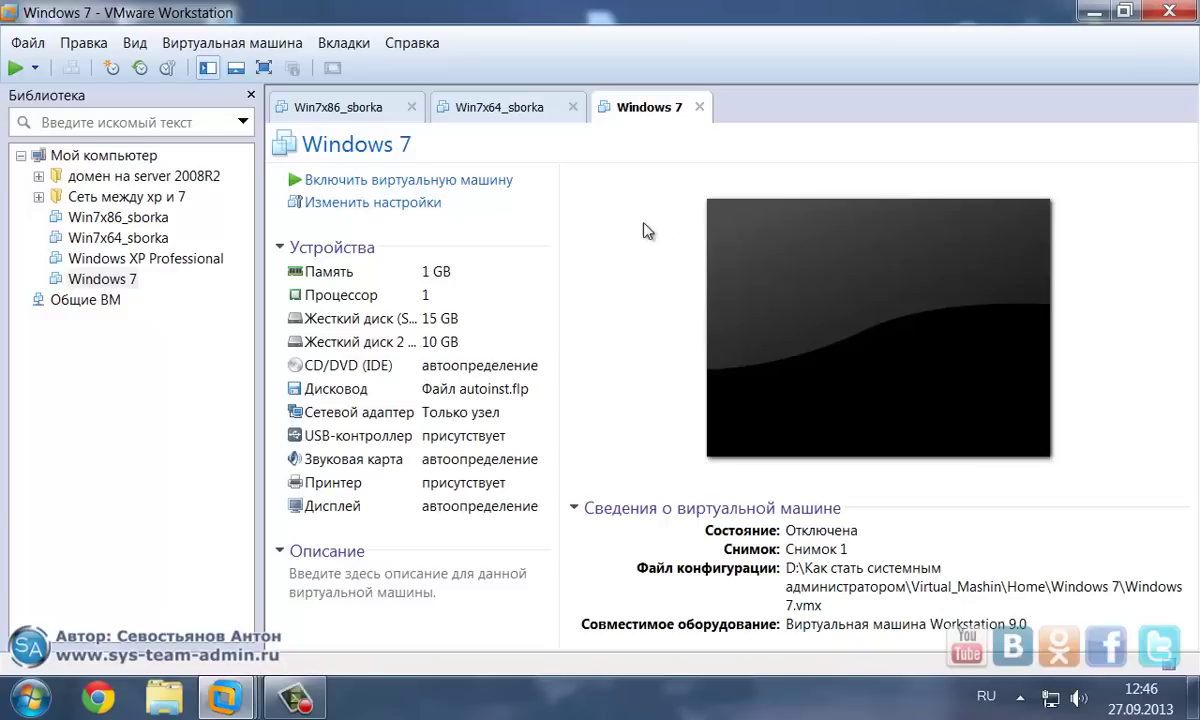
# Power on the Windows 7 virtual machine and accept Россия, Русский (Россия) and the Русская keyboard layout in the setup wizard
pyautogui.click(491, 182)
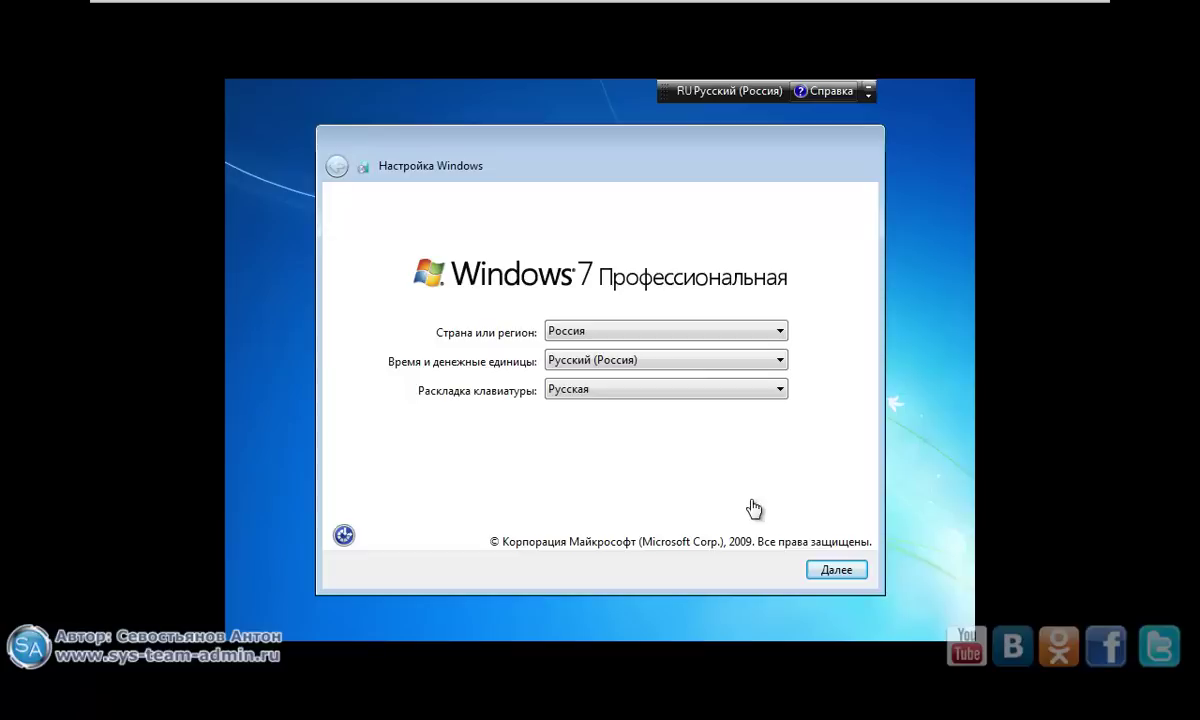
pyautogui.click(846, 571)
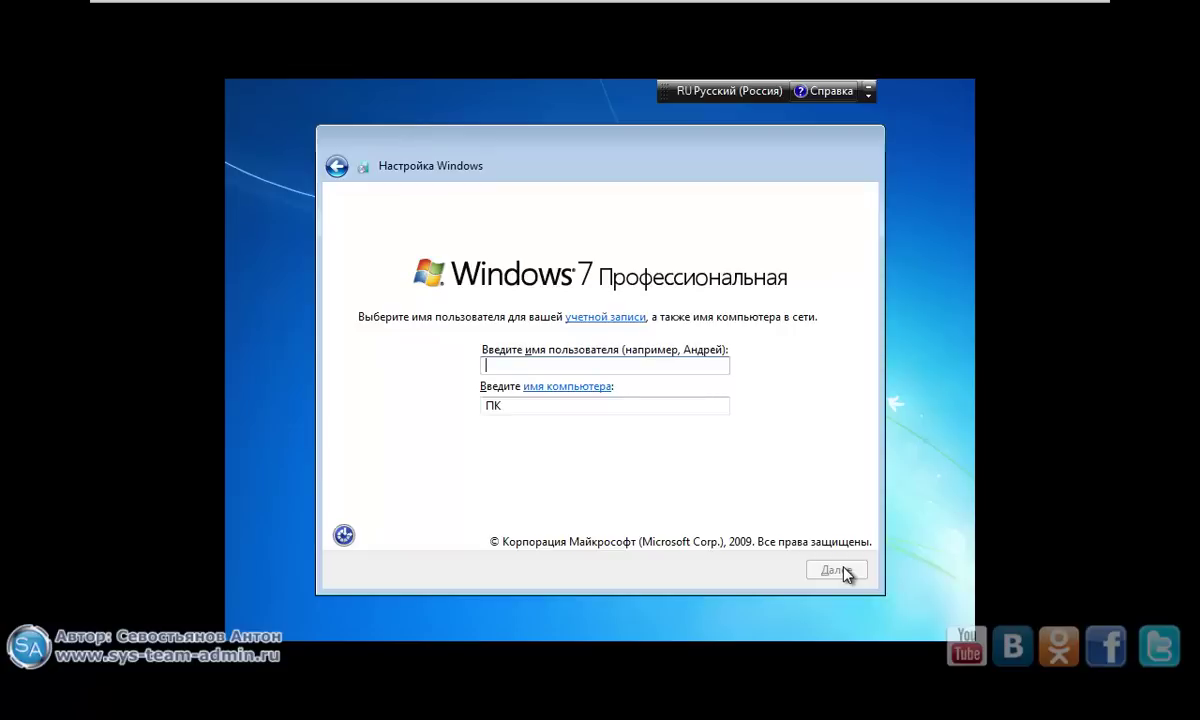
# Switch the input language to English and submit user as the account's user name
pyautogui.hotkey('alt', 'shift')
pyautogui.write('u')
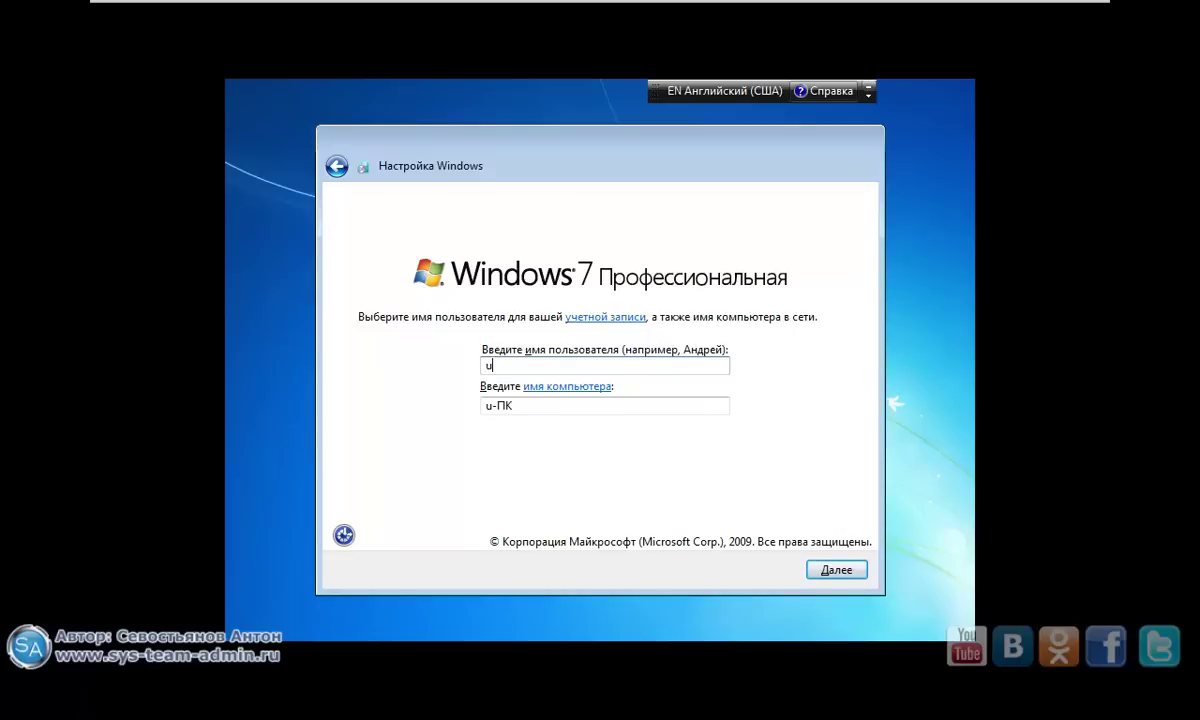
pyautogui.write('ser')
pyautogui.click(850, 572)
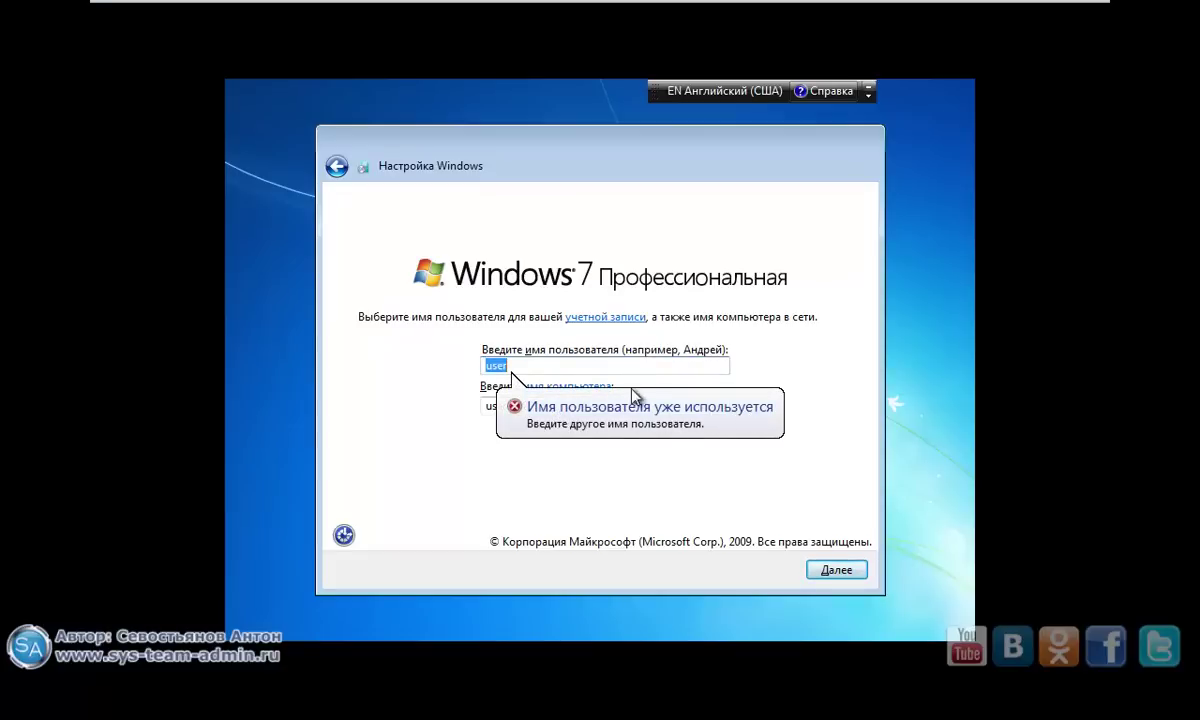
# Change the account's user name to user1 and continue to the password page
pyautogui.click(552, 367)
pyautogui.write('1')
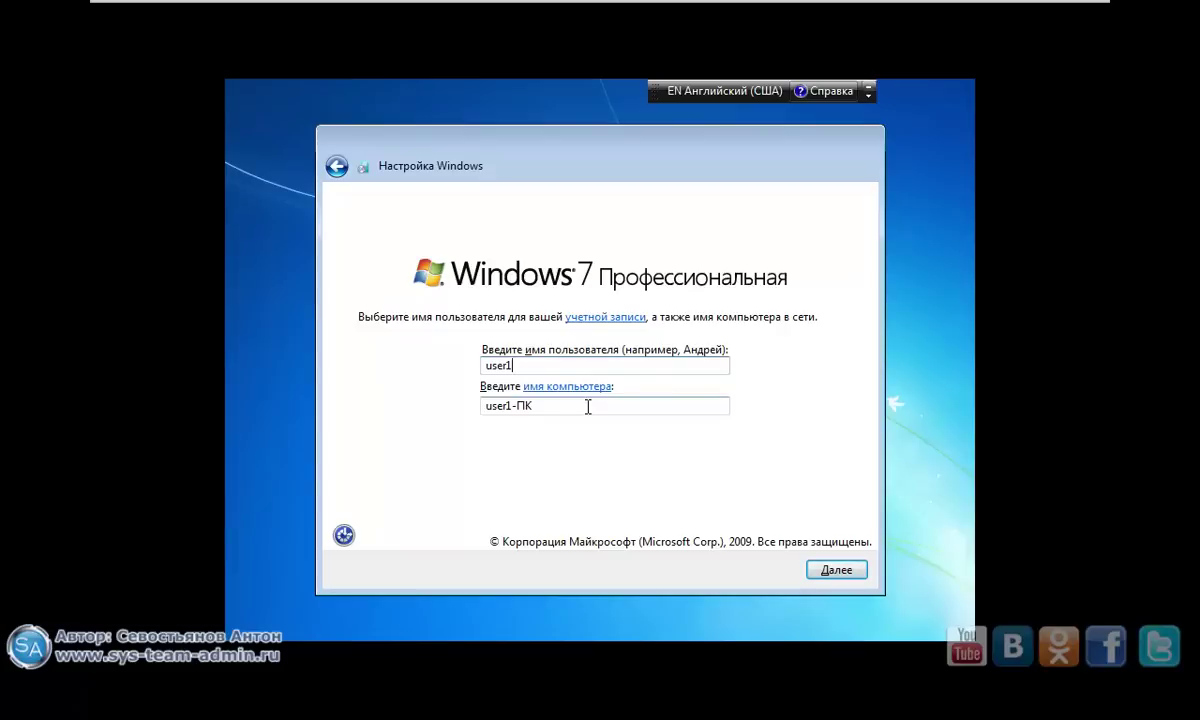
pyautogui.click(841, 572)
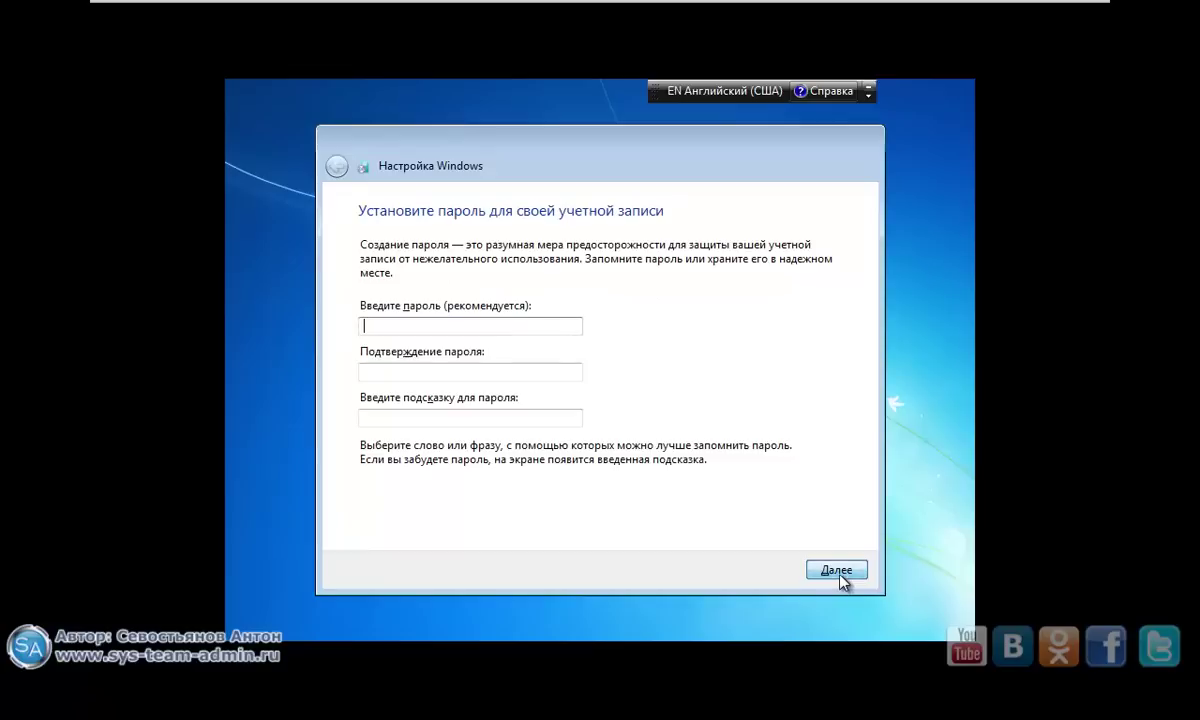
# Leave the account password blank and accept the licence terms
pyautogui.click(841, 575)
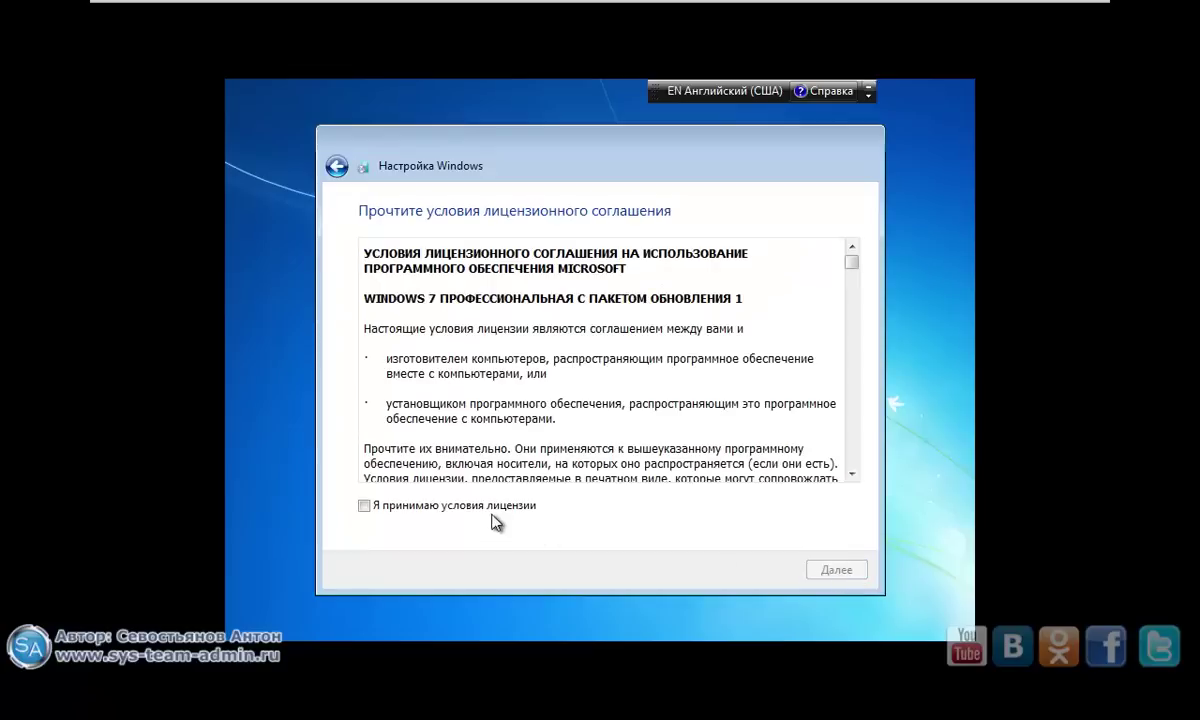
pyautogui.click(492, 508)
pyautogui.click(836, 569)
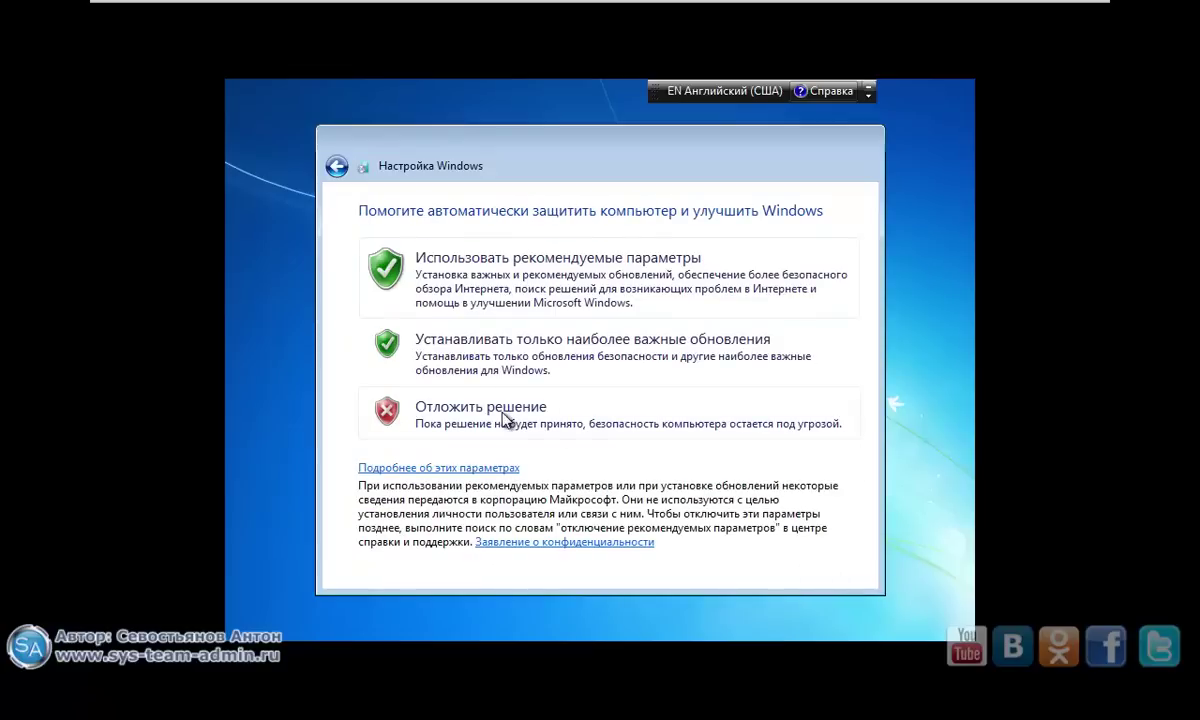
# Postpone the decision on automatic protection and updates, and continue through the rest of the Windows setup
pyautogui.click(506, 420)
pyautogui.click(848, 570)
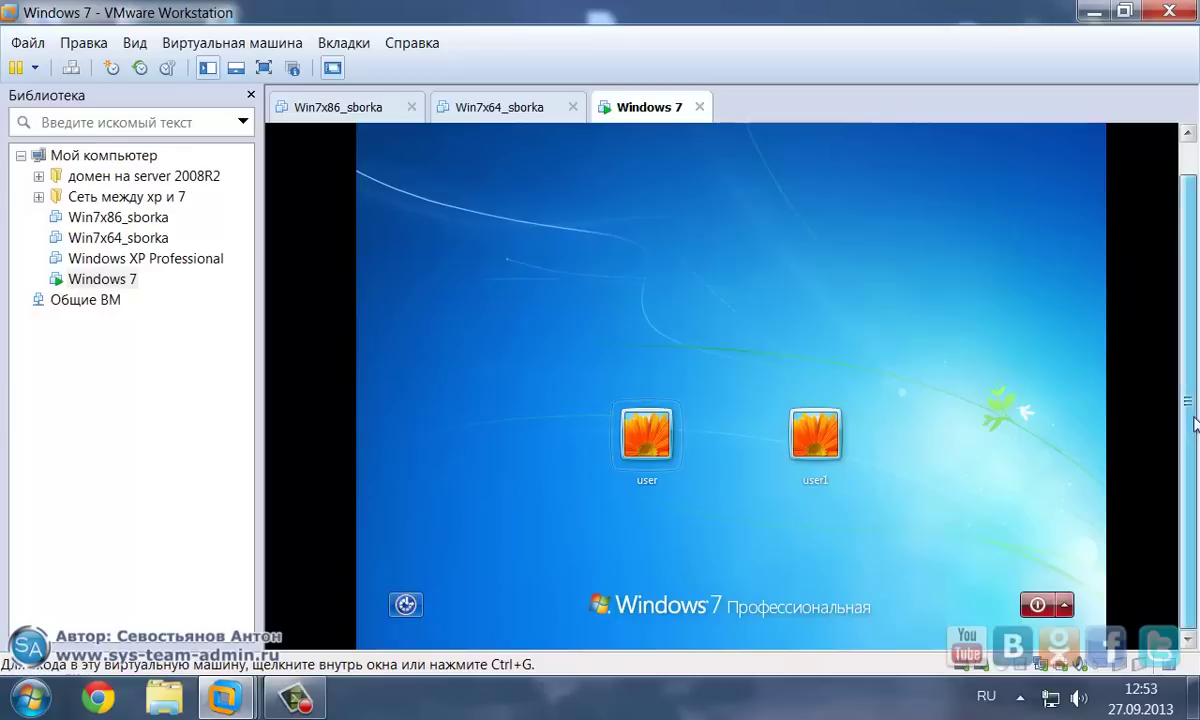
# Log in to the existing user account and select the Проверка document on its desktop
pyautogui.click(860, 343)
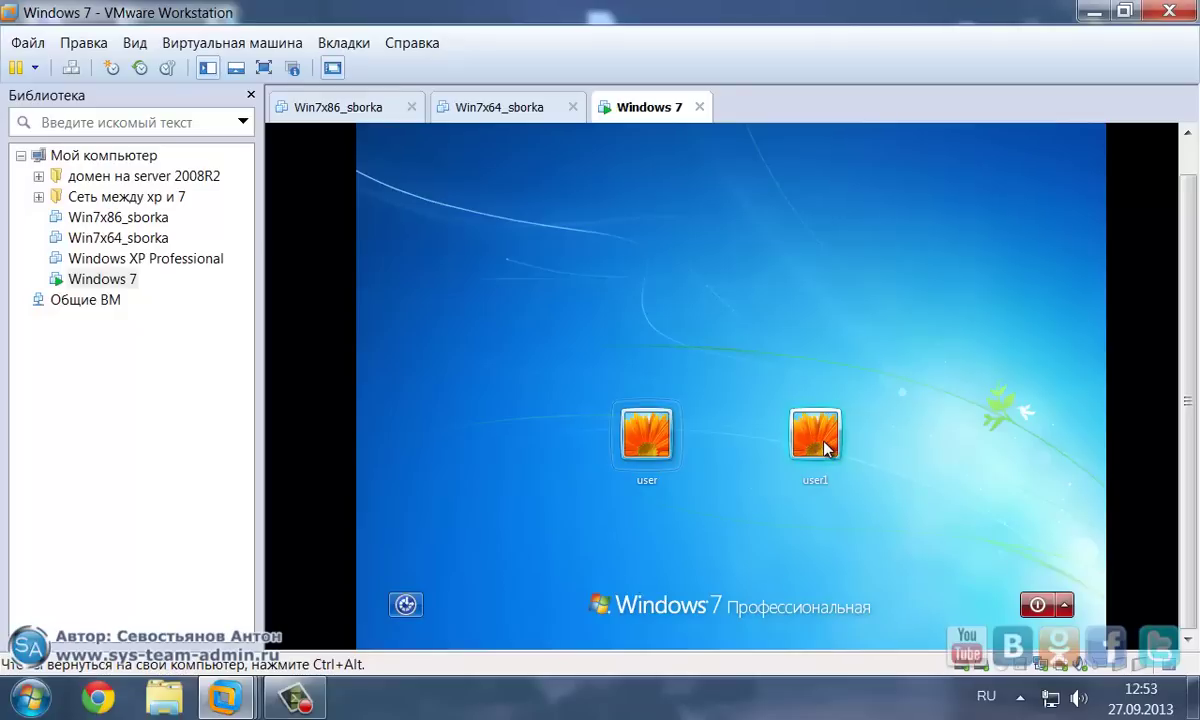
pyautogui.click(651, 432)
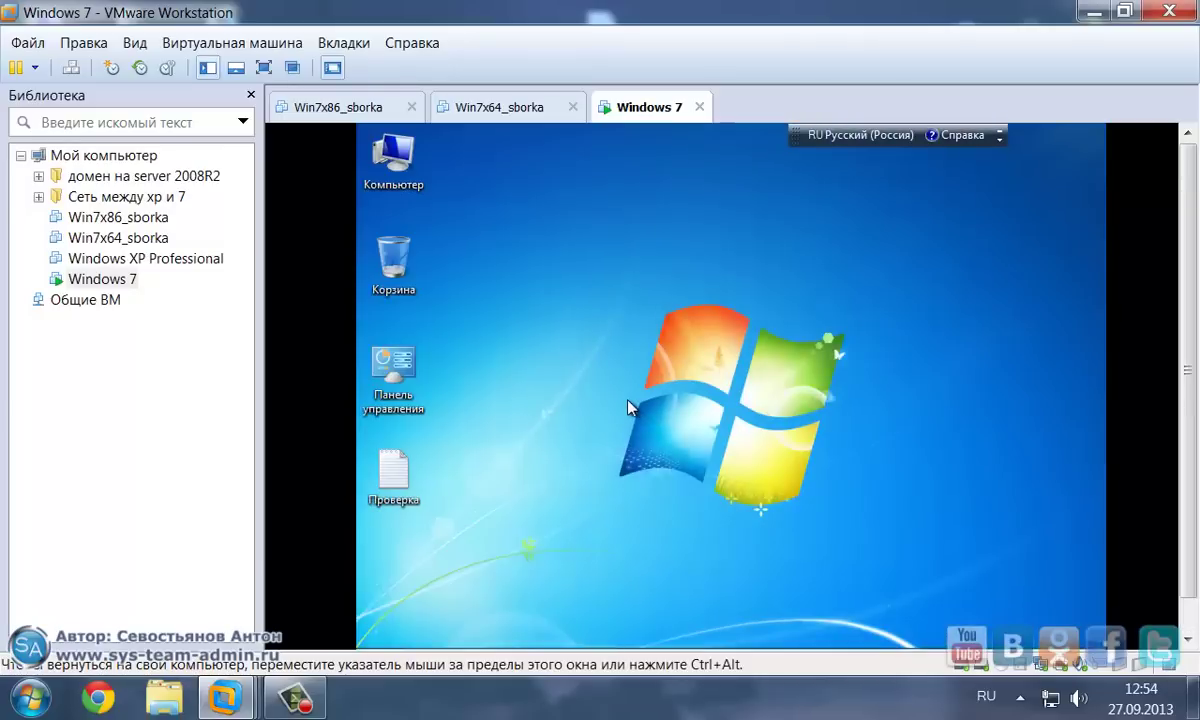
pyautogui.click(393, 470)
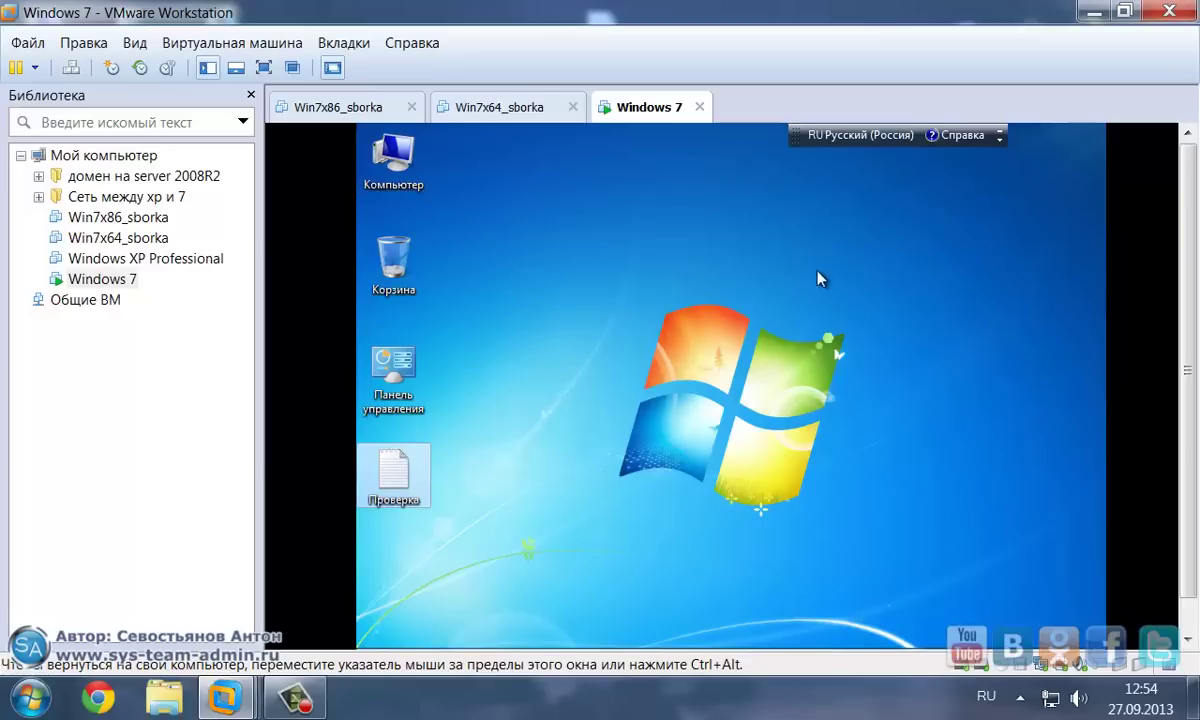
# Check the computer's system properties, including its name, and close the window
pyautogui.rightClick(403, 182)
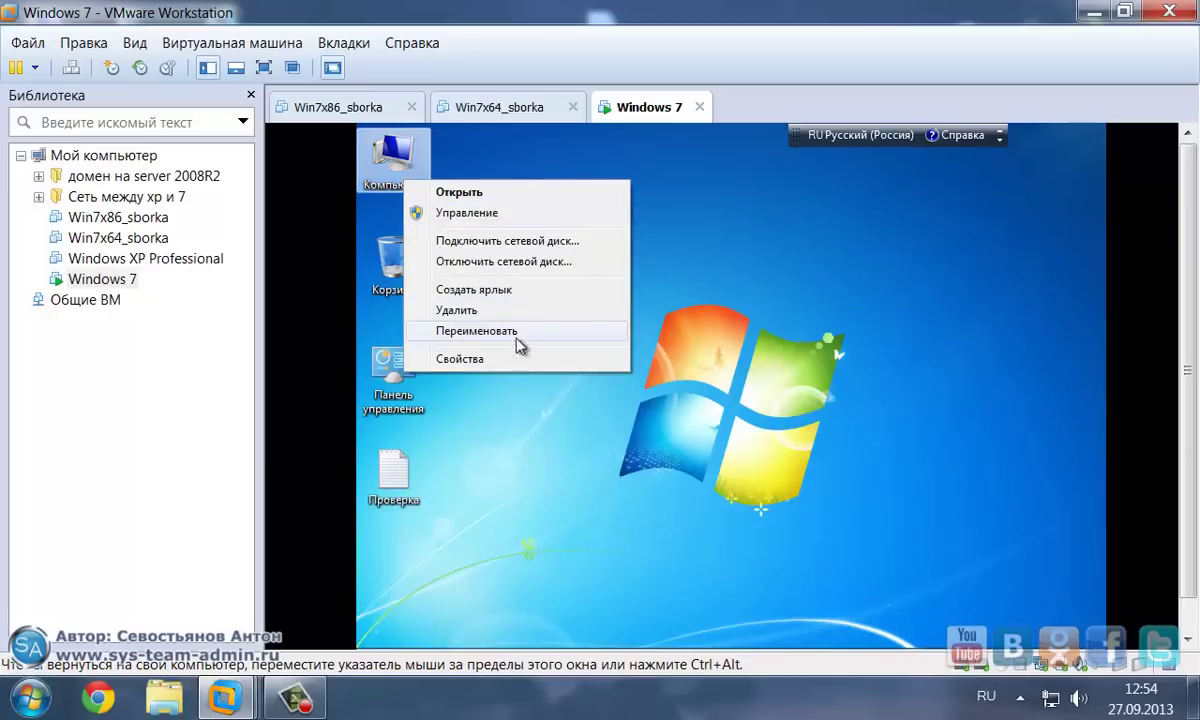
pyautogui.click(519, 362)
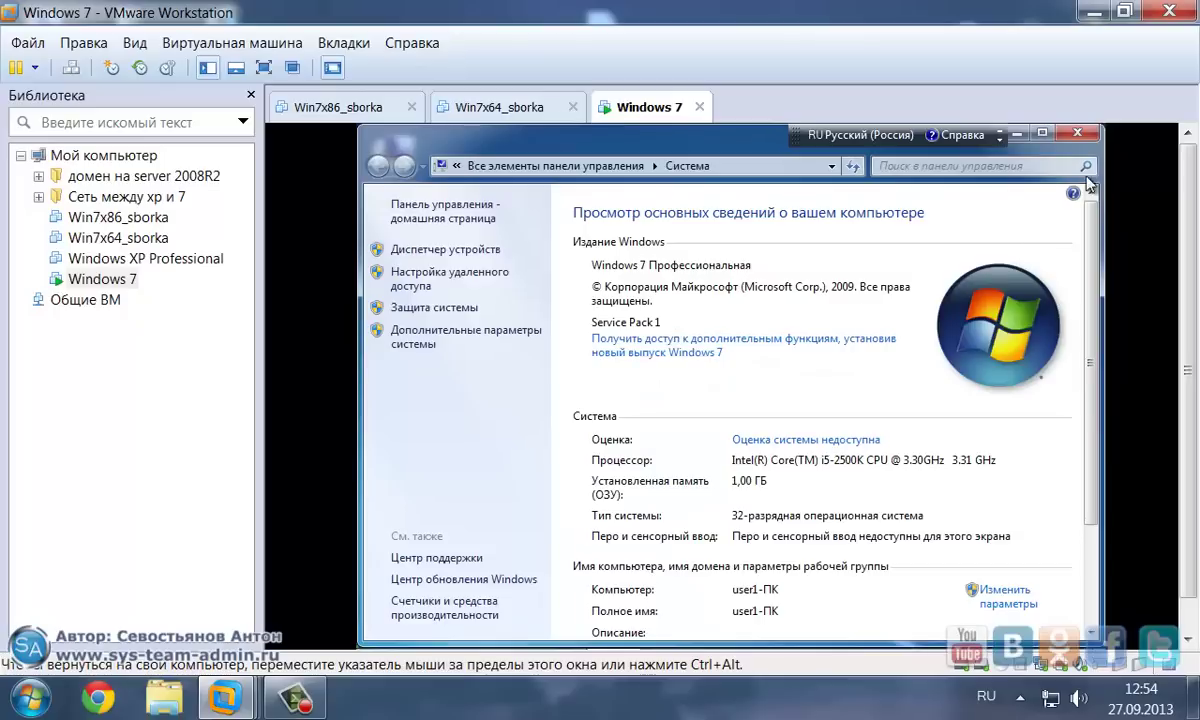
pyautogui.click(1077, 134)
# Open Computer Management and show the Пользователи folder under Локальные пользователи и группы
pyautogui.rightClick(397, 170)
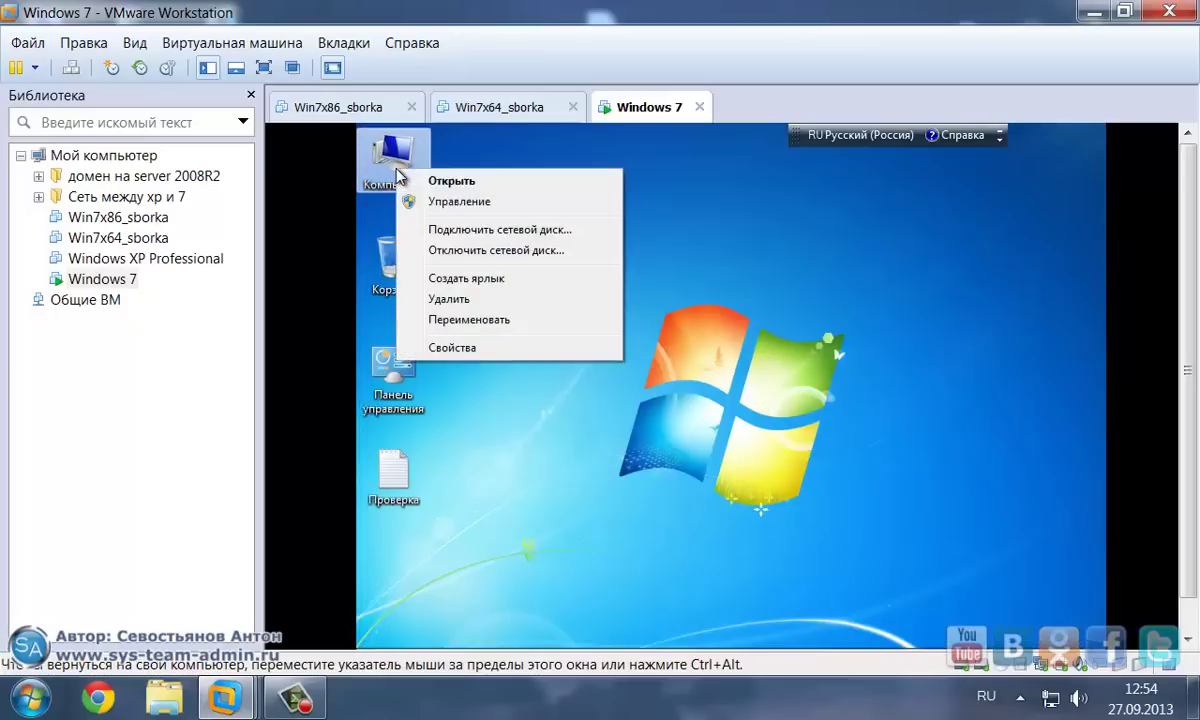
pyautogui.click(467, 204)
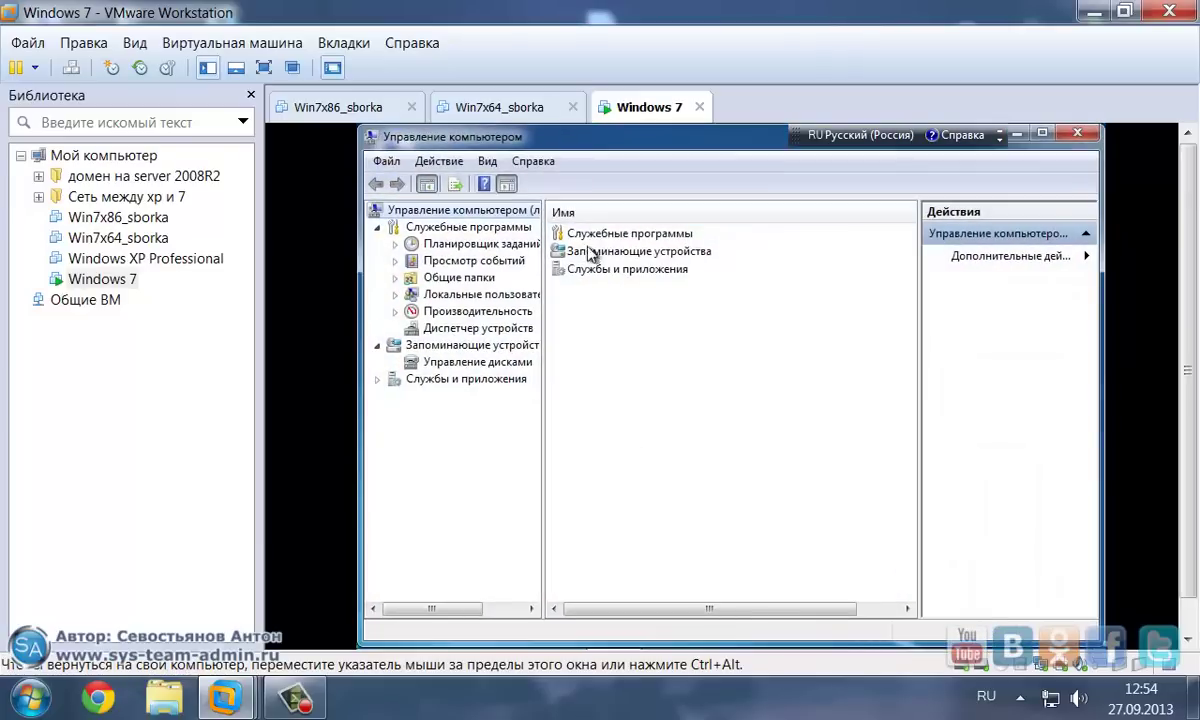
pyautogui.doubleClick(462, 278)
pyautogui.doubleClick(478, 344)
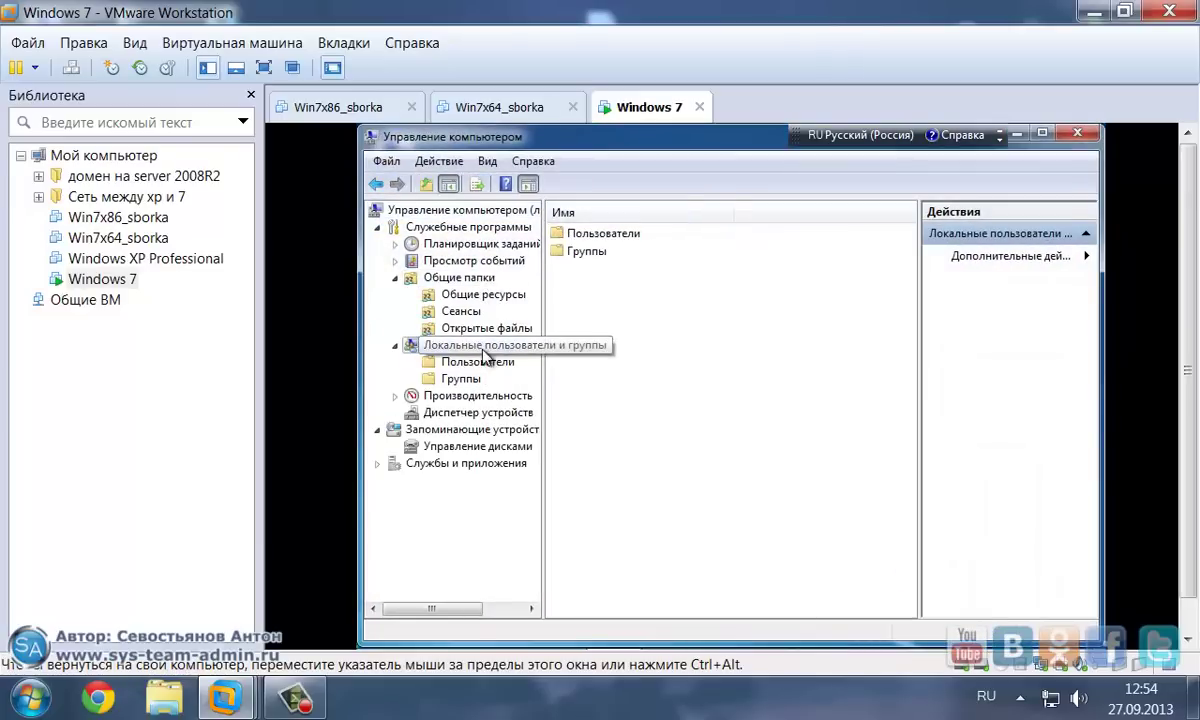
pyautogui.click(489, 364)
# Delete the user1 account, accepting both warnings, and minimize Computer Management
pyautogui.click(578, 251)
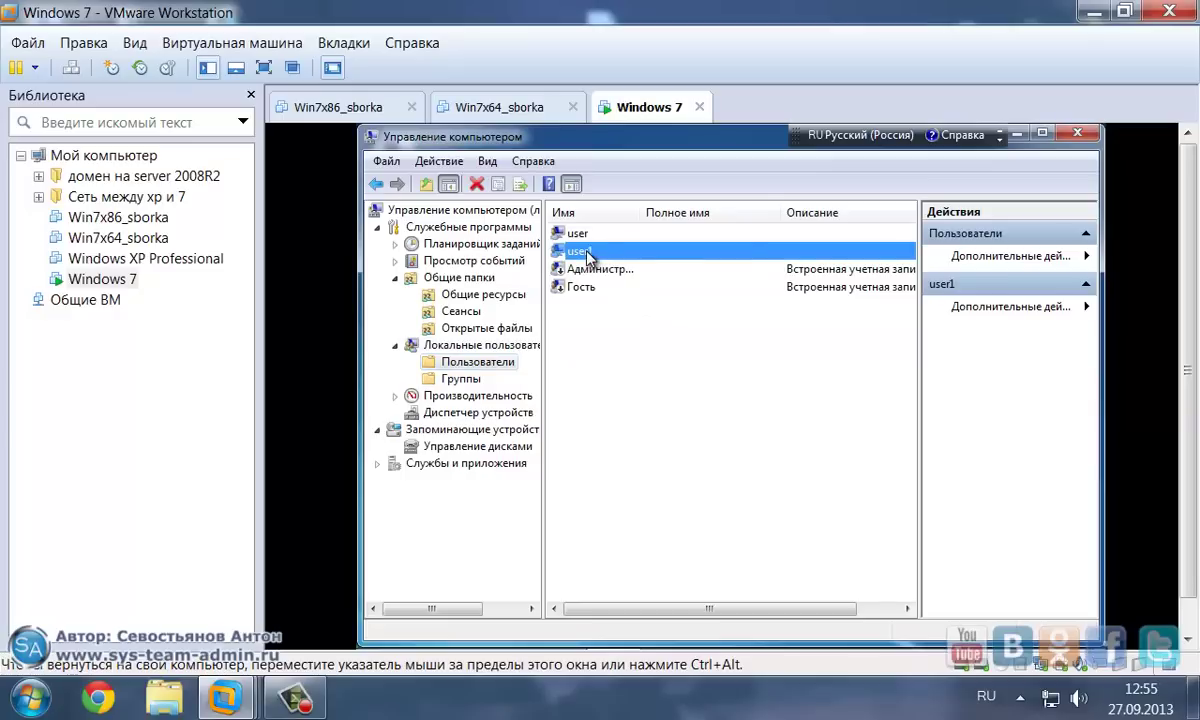
pyautogui.rightClick(586, 252)
pyautogui.click(639, 319)
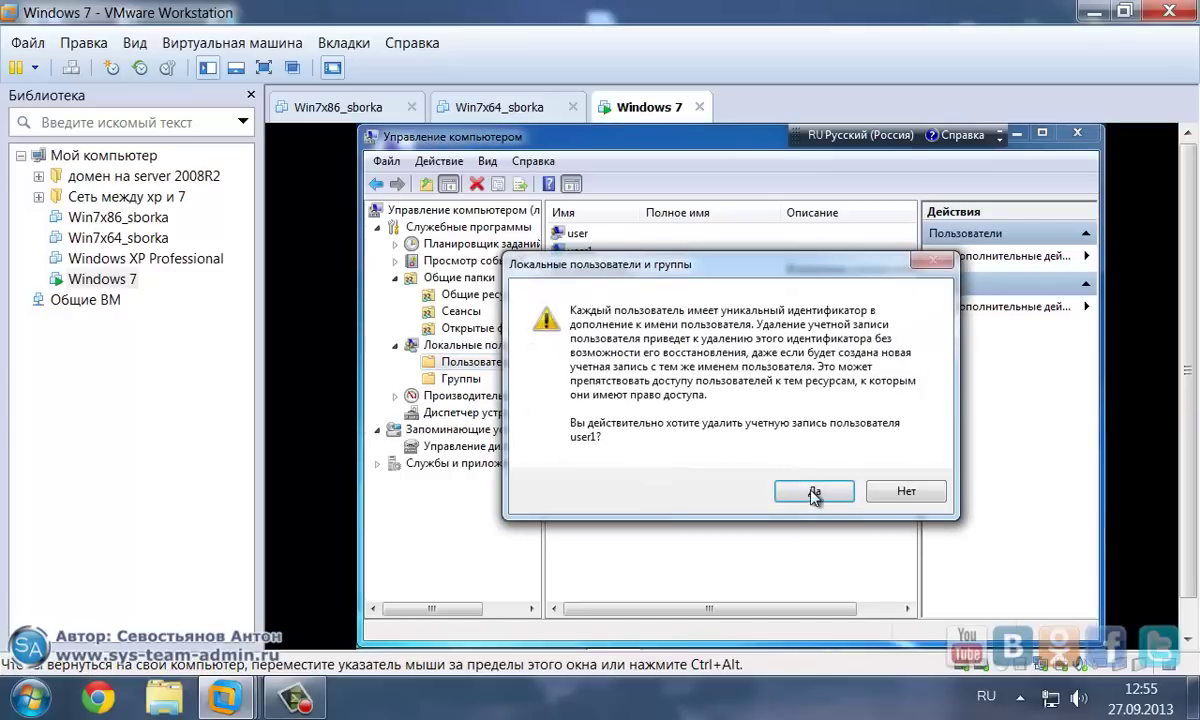
pyautogui.click(790, 493)
pyautogui.click(810, 447)
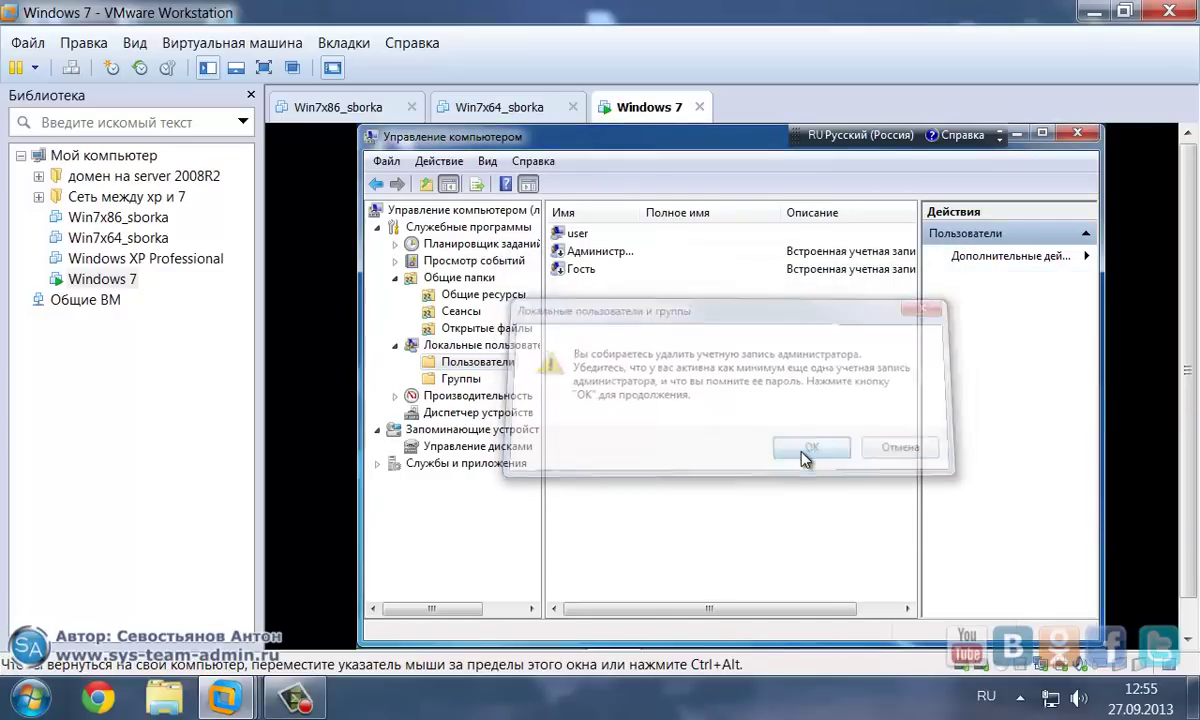
pyautogui.click(1016, 133)
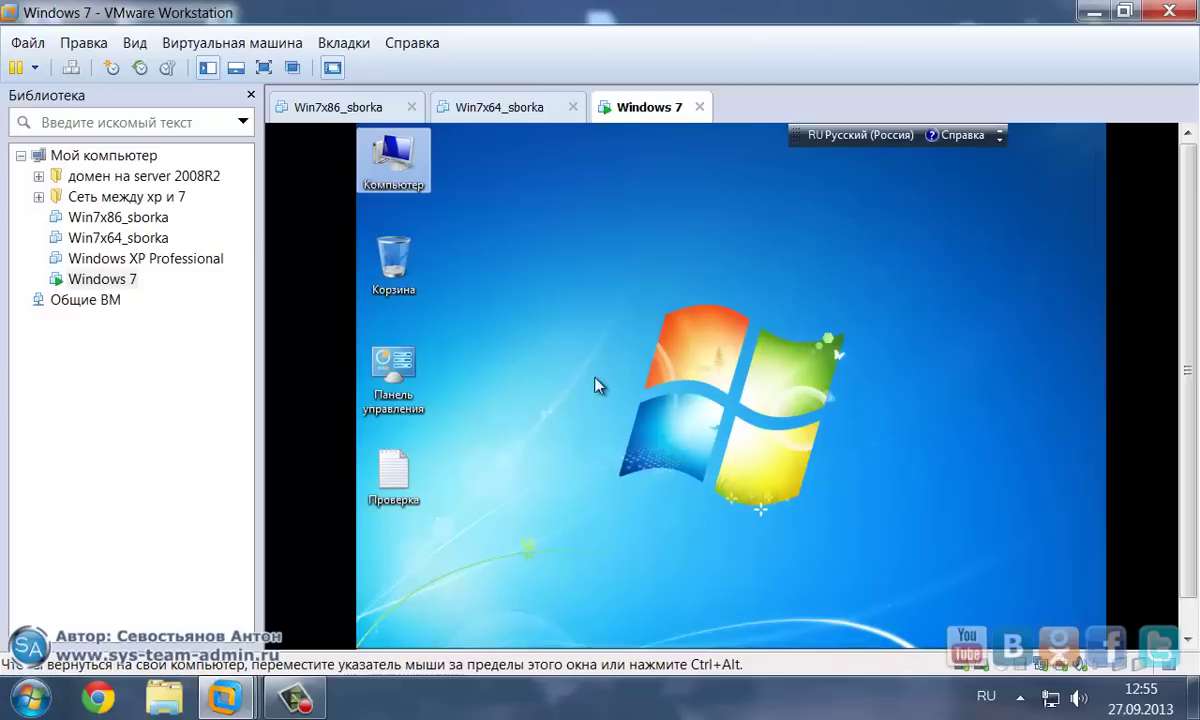
# Check the user profiles stored on this computer in the advanced system settings, and close the dialogs and the system window
pyautogui.rightClick(382, 162)
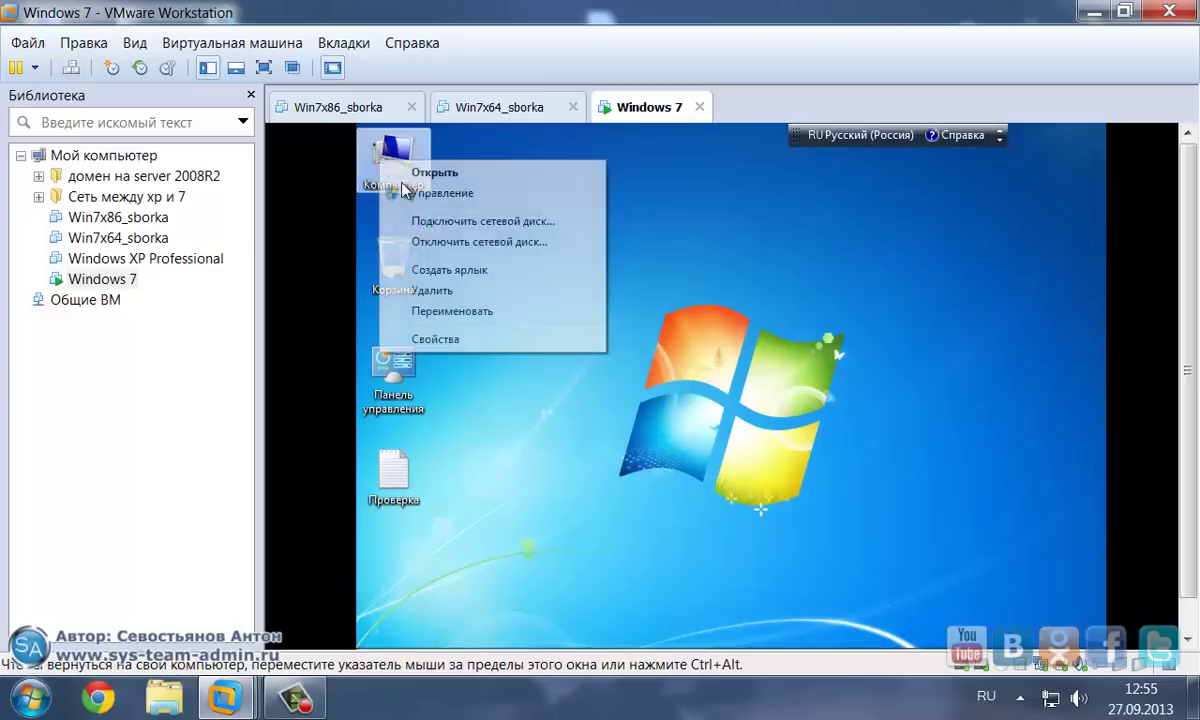
pyautogui.click(478, 343)
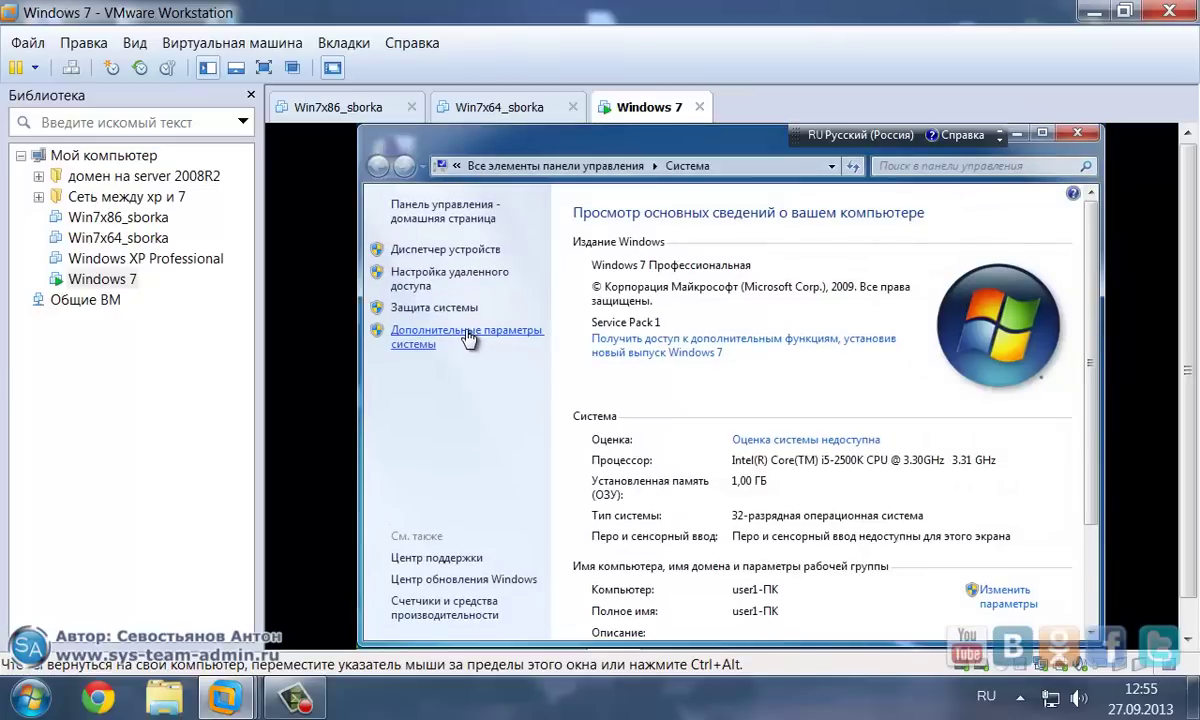
pyautogui.click(462, 340)
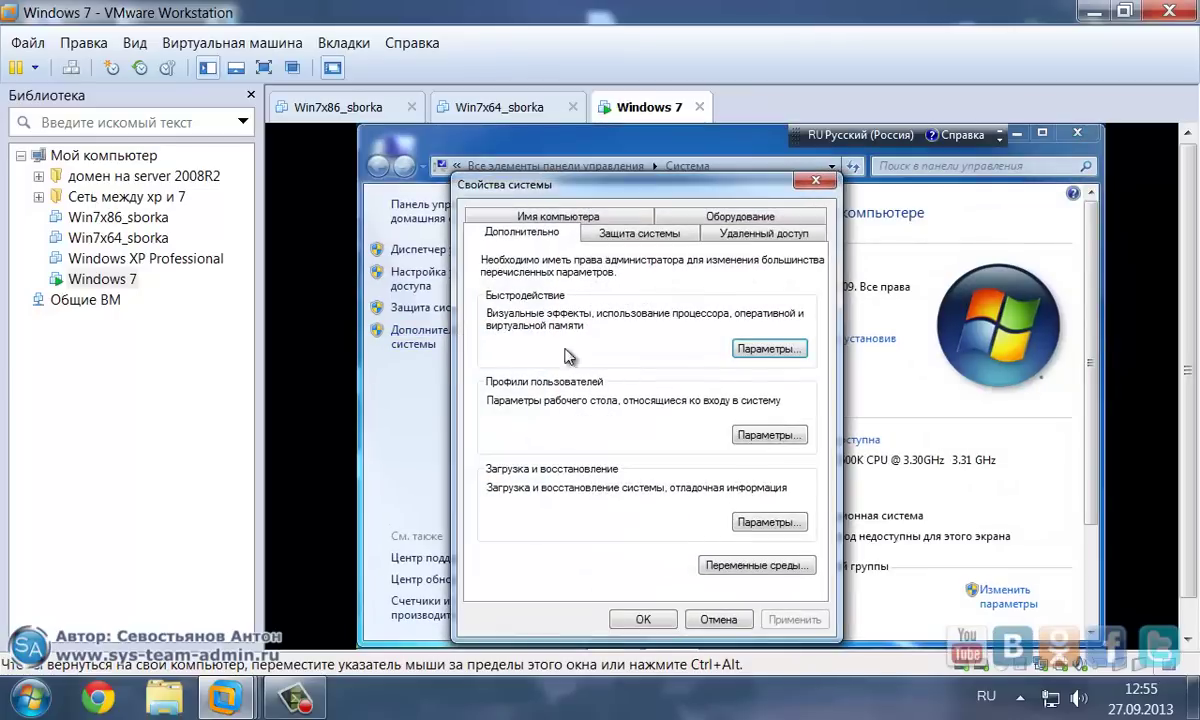
pyautogui.click(765, 434)
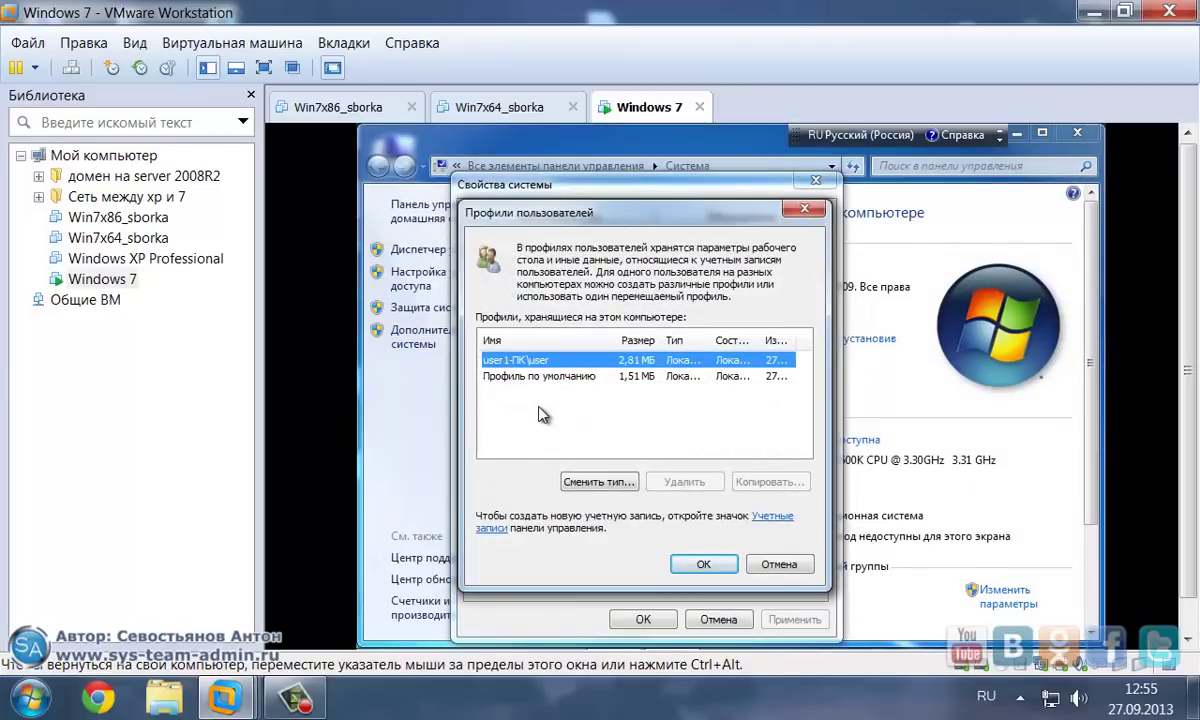
pyautogui.click(636, 400)
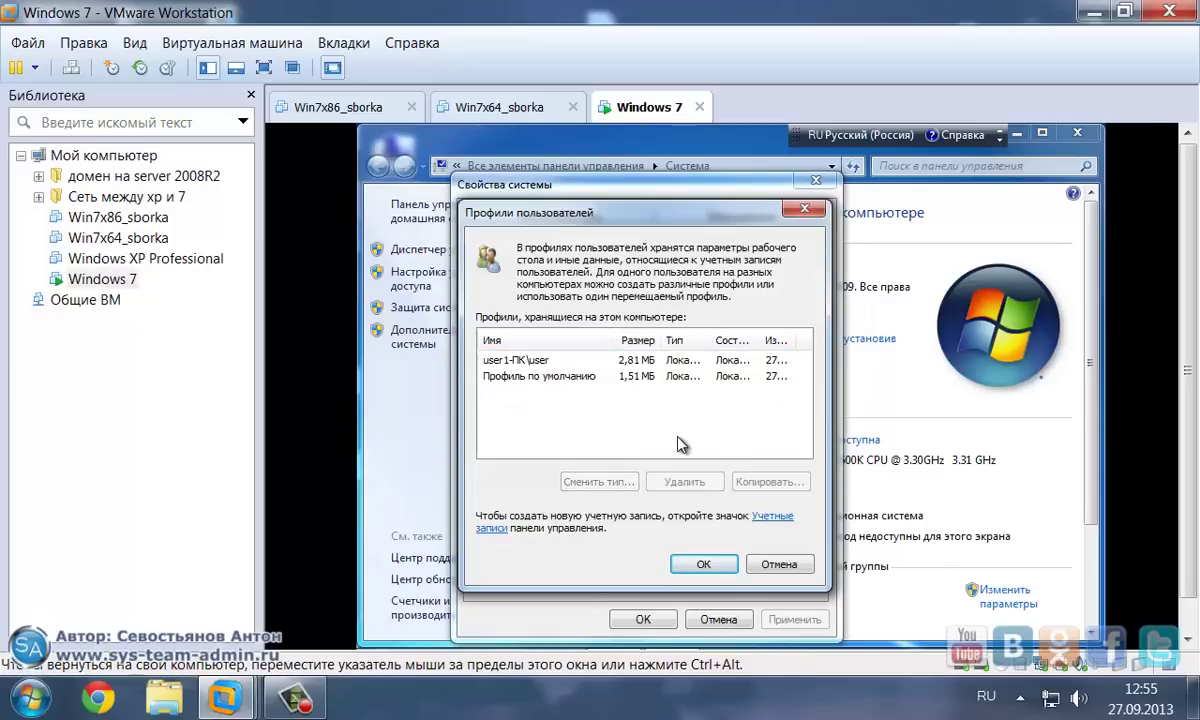
pyautogui.click(703, 564)
pyautogui.click(641, 619)
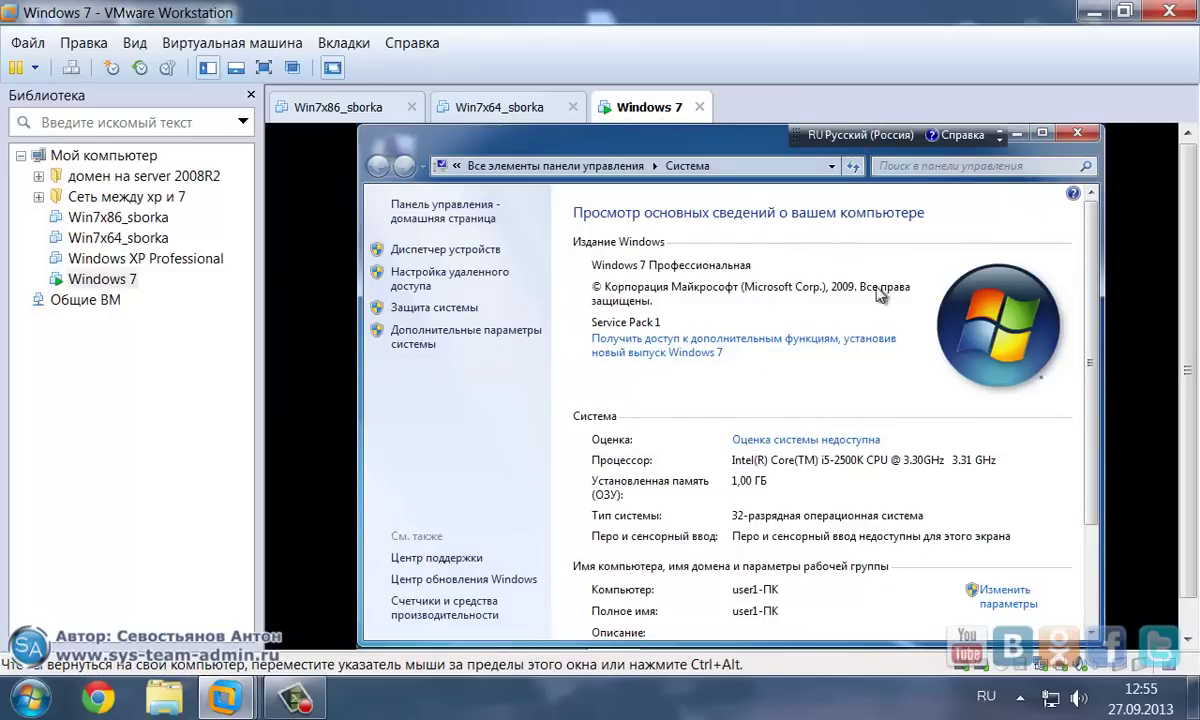
pyautogui.click(1077, 133)
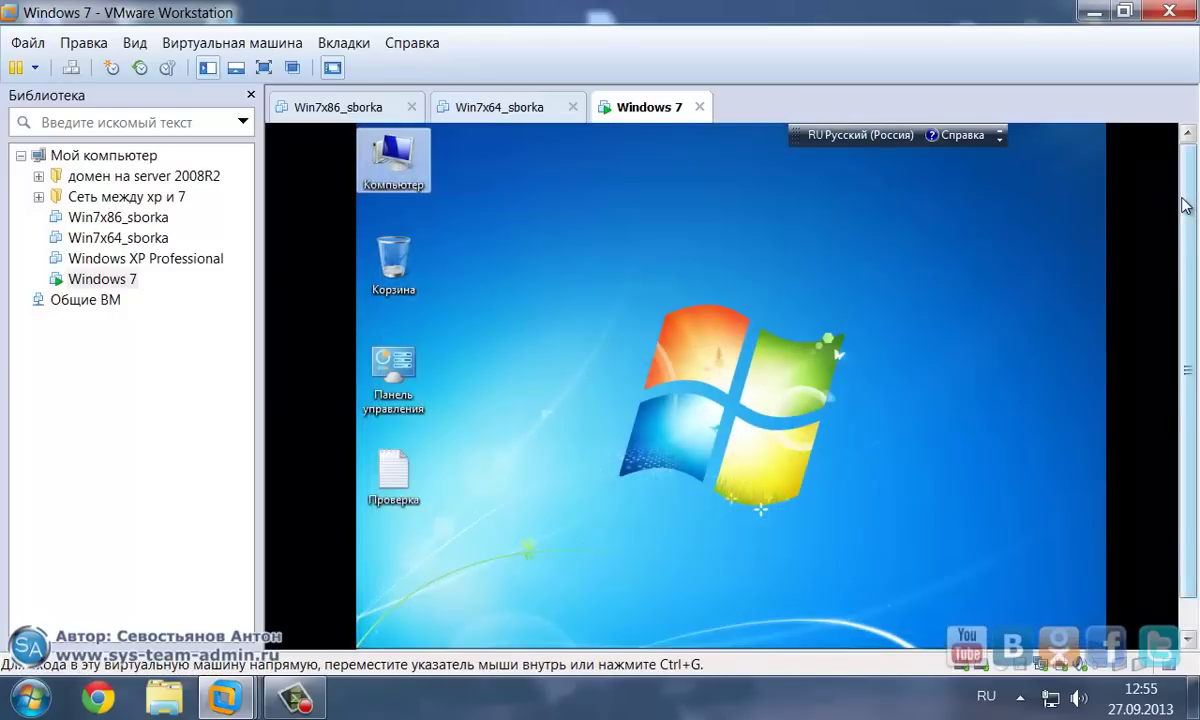